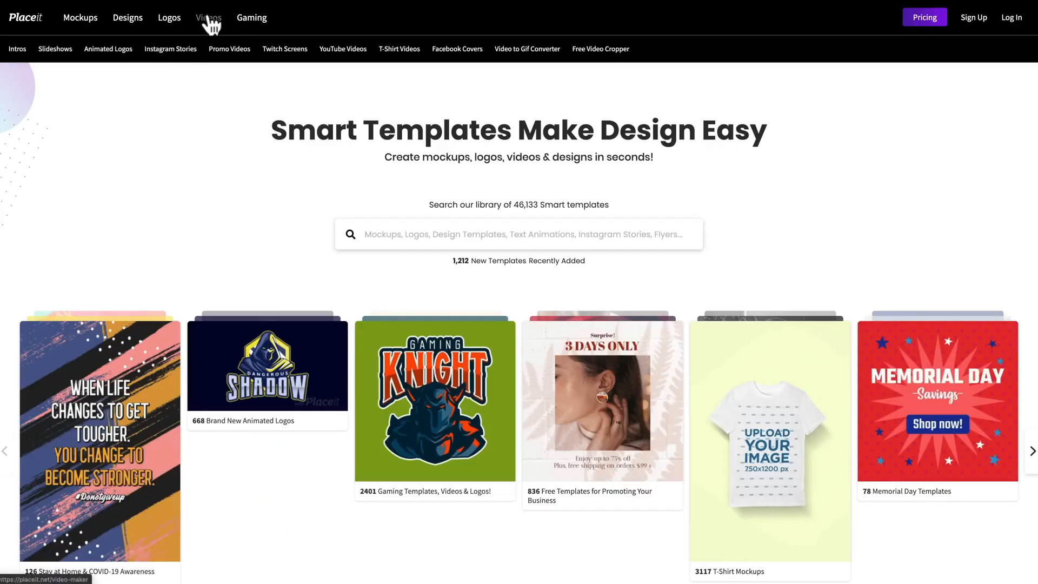
# - Open the YouTube Videos template category from the video templates
pyautogui.click(338, 52)
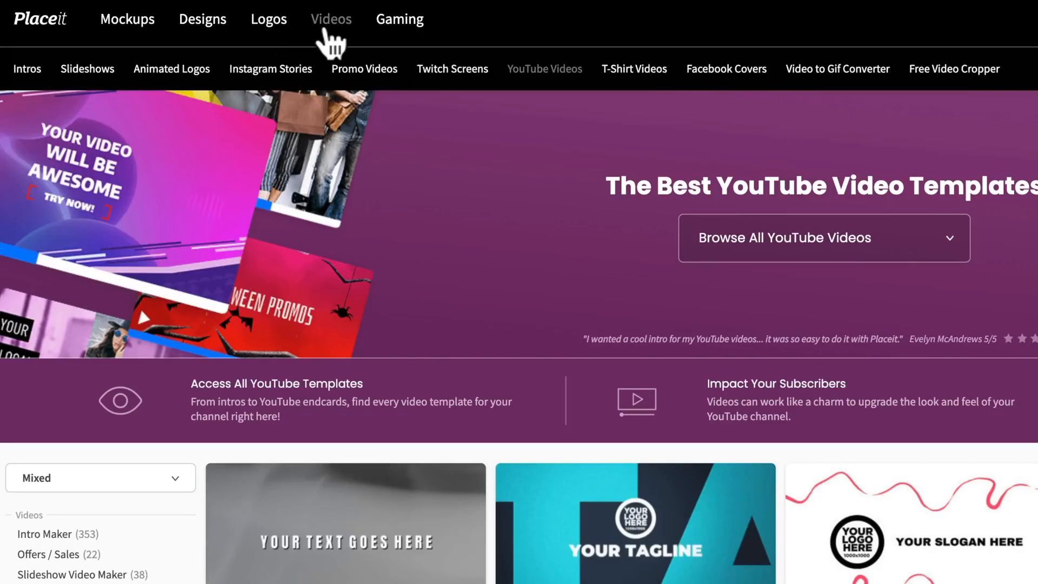
pyautogui.moveTo(276, 22)
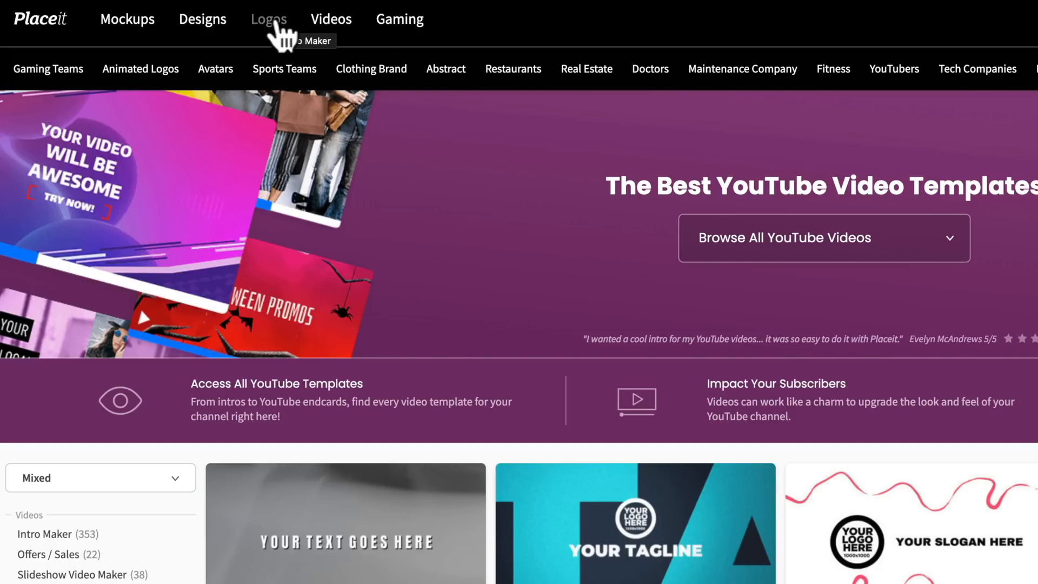
pyautogui.moveTo(208, 24)
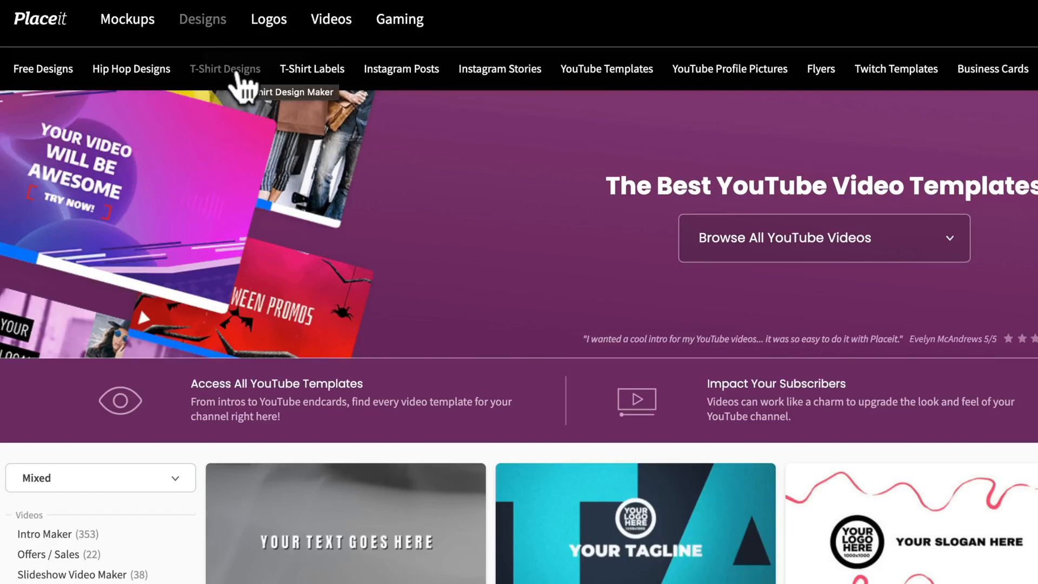
pyautogui.moveTo(327, 27)
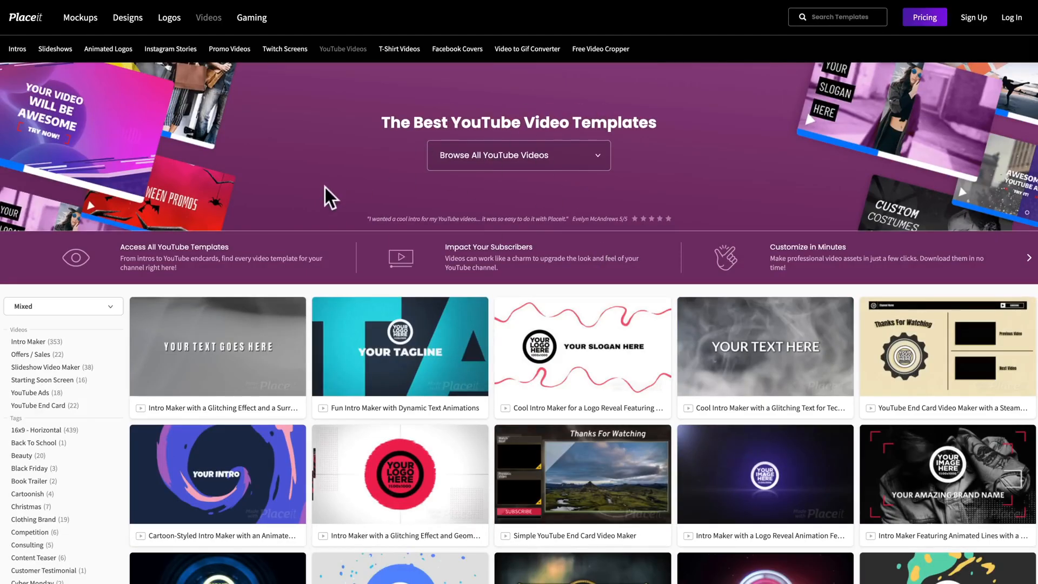
# - Look through the YouTube video templates and filter them to YouTube End Card
pyautogui.scroll(-2, 341, 279)
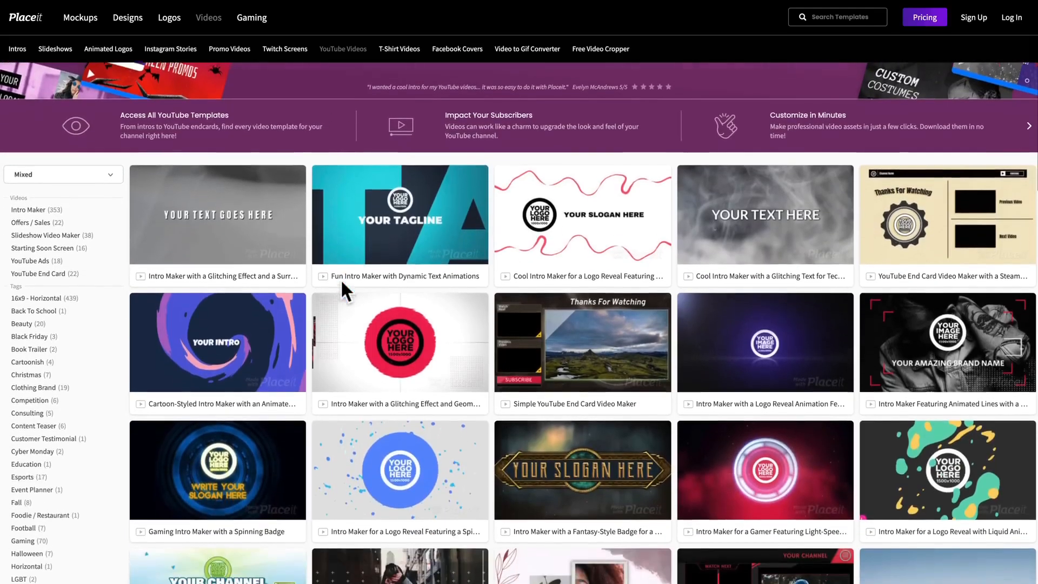
pyautogui.scroll(-4, 341, 279)
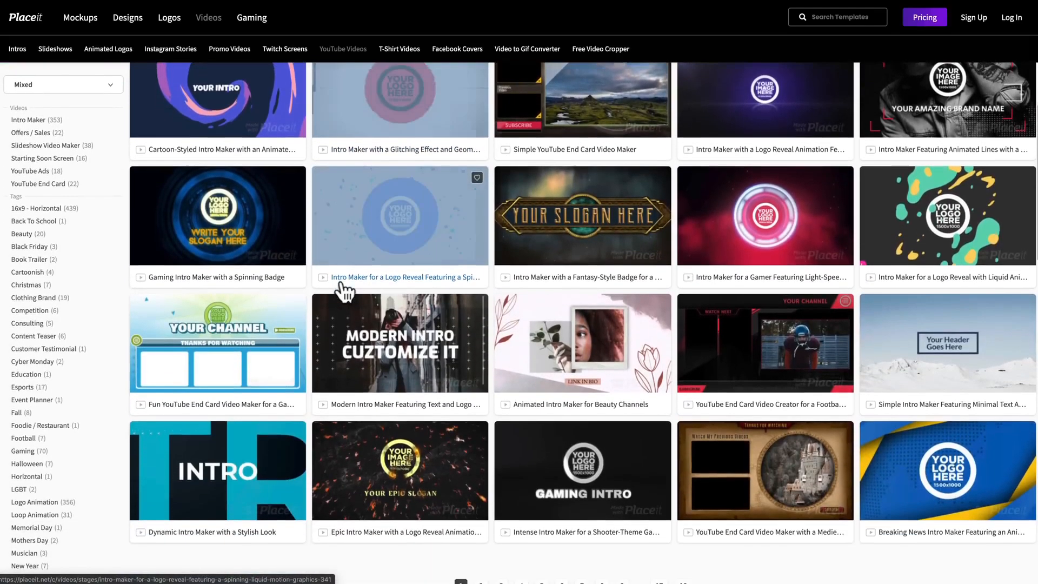
pyautogui.scroll(-4, 340, 284)
pyautogui.scroll(2, 341, 284)
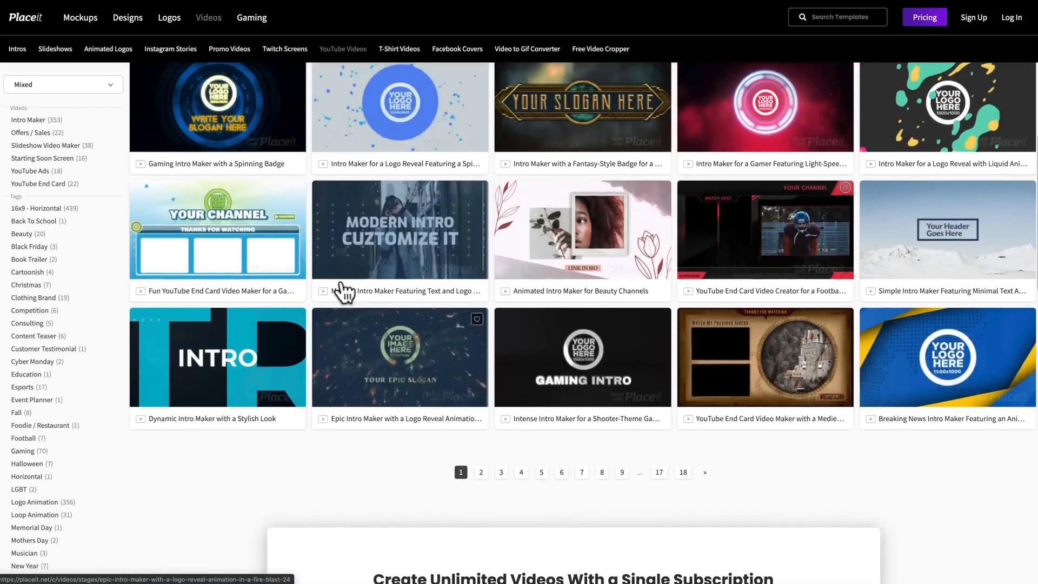
pyautogui.scroll(2, 340, 284)
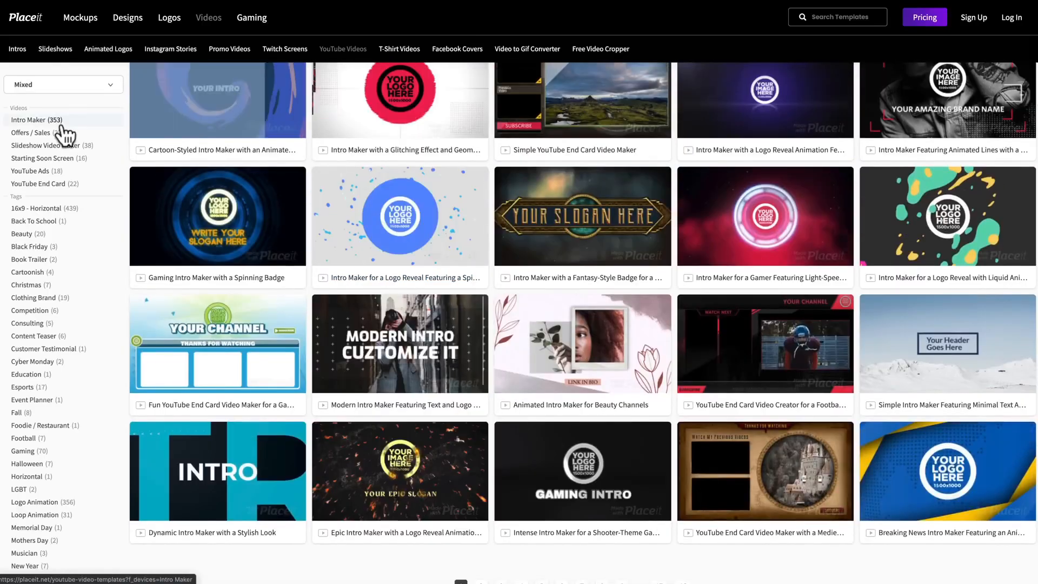
pyautogui.click(62, 184)
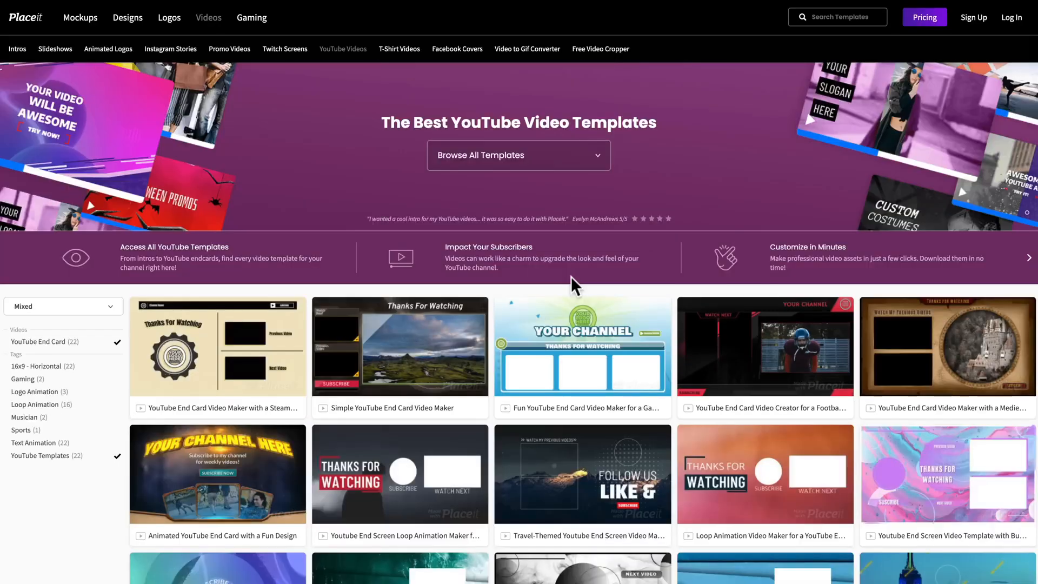
# - Open the "Youtube End Screen Loop Animation Maker for Vloggers" template from the end card results and replay its preview
pyautogui.scroll(-2, 571, 276)
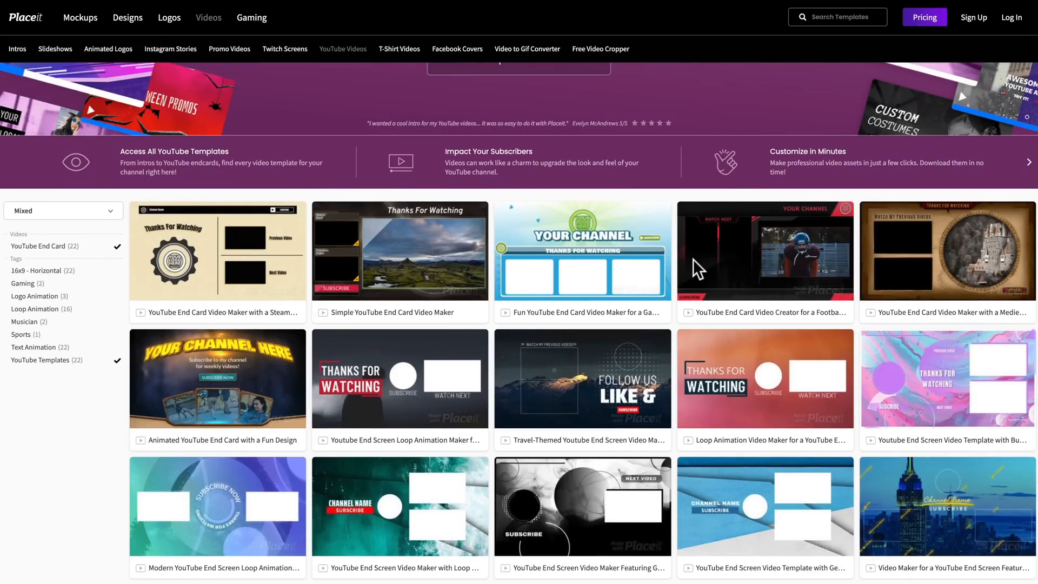
pyautogui.moveTo(741, 294)
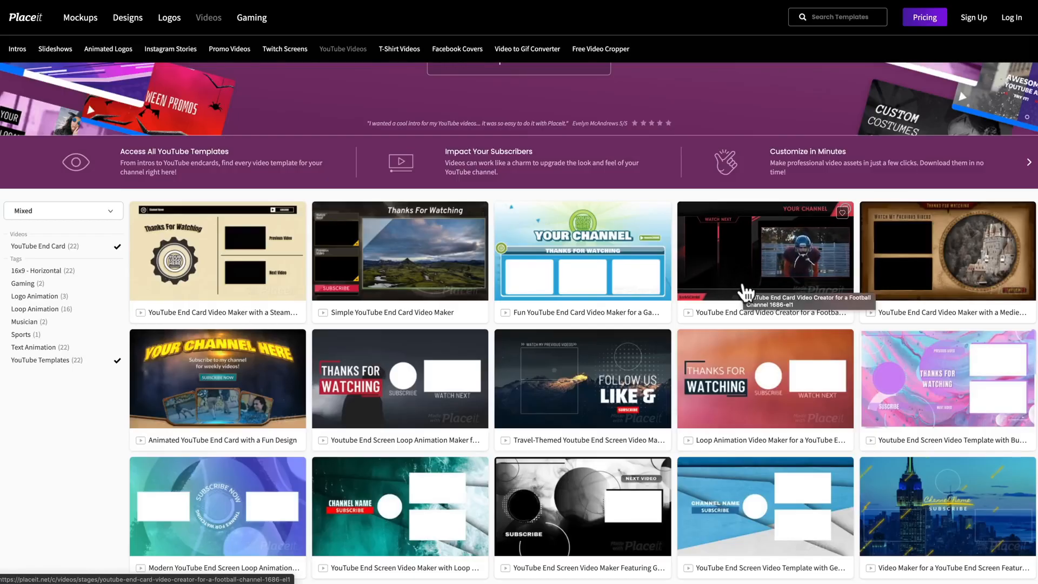
pyautogui.moveTo(762, 414)
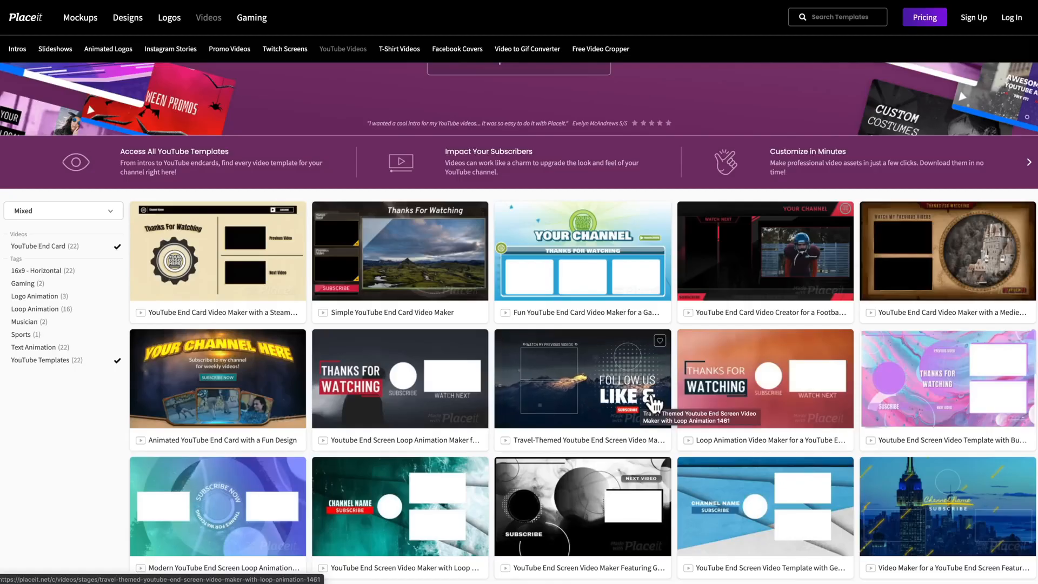
pyautogui.moveTo(408, 402)
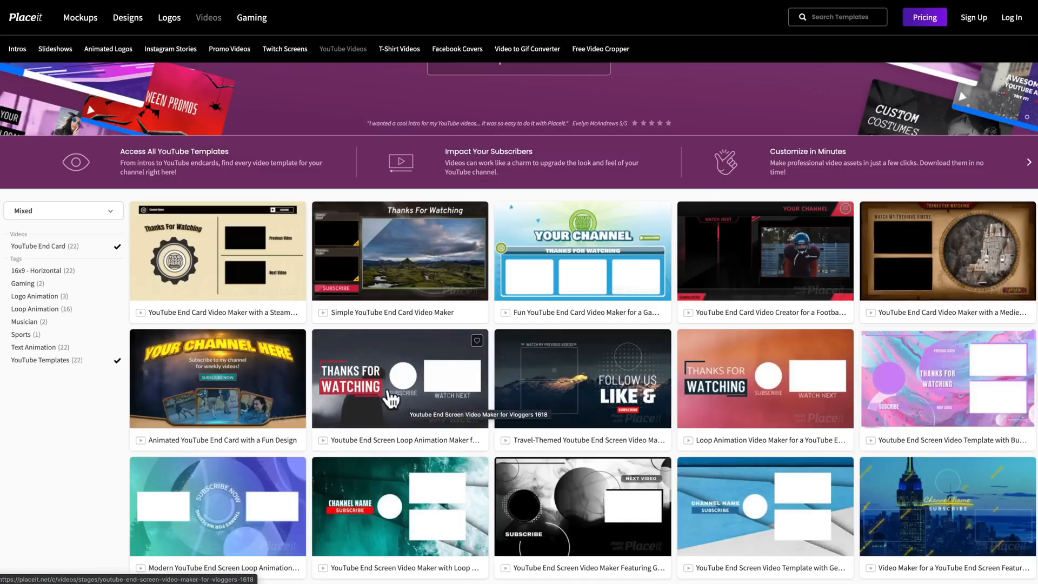
pyautogui.scroll(-3, 462, 403)
pyautogui.moveTo(580, 332)
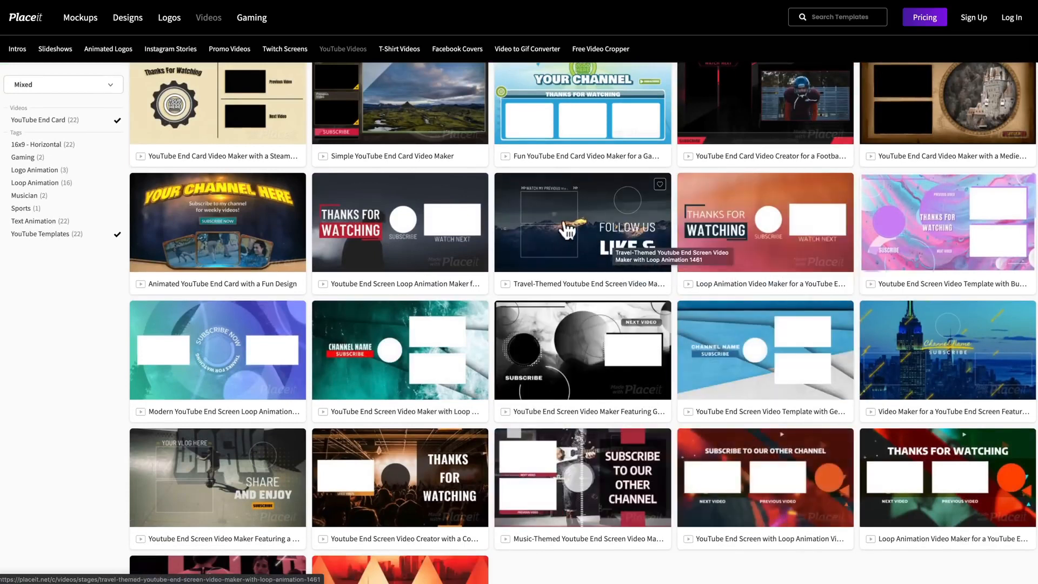
pyautogui.click(432, 216)
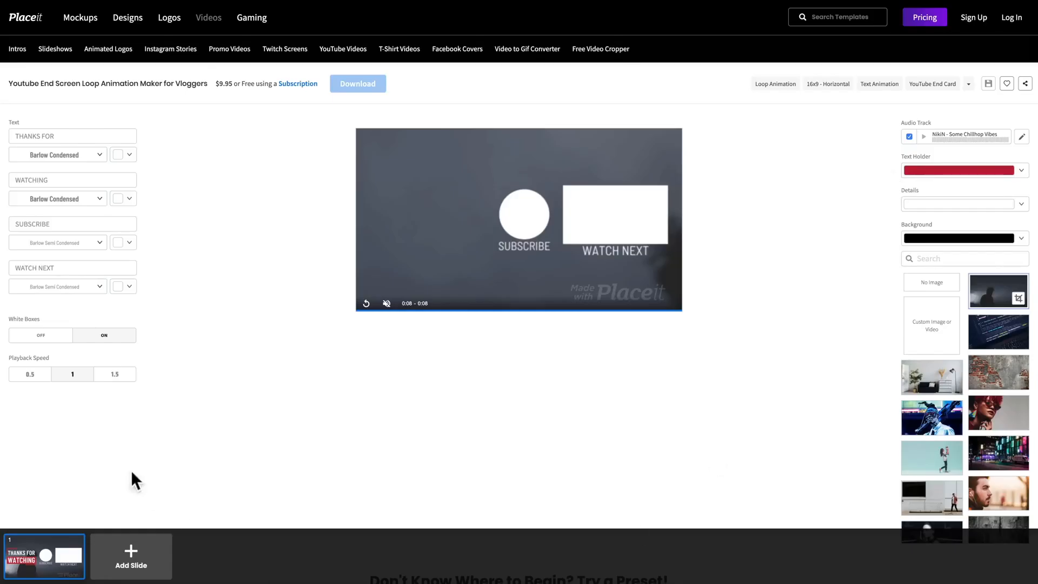
pyautogui.click(366, 304)
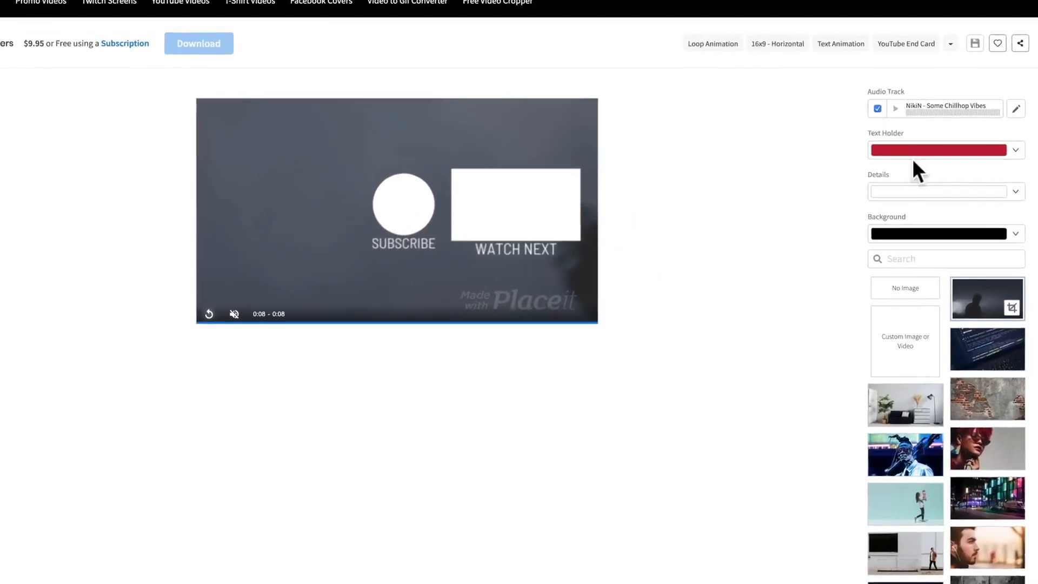
# - Change the end card's Text Holder color to a medium bright blue and preview the video
pyautogui.click(944, 139)
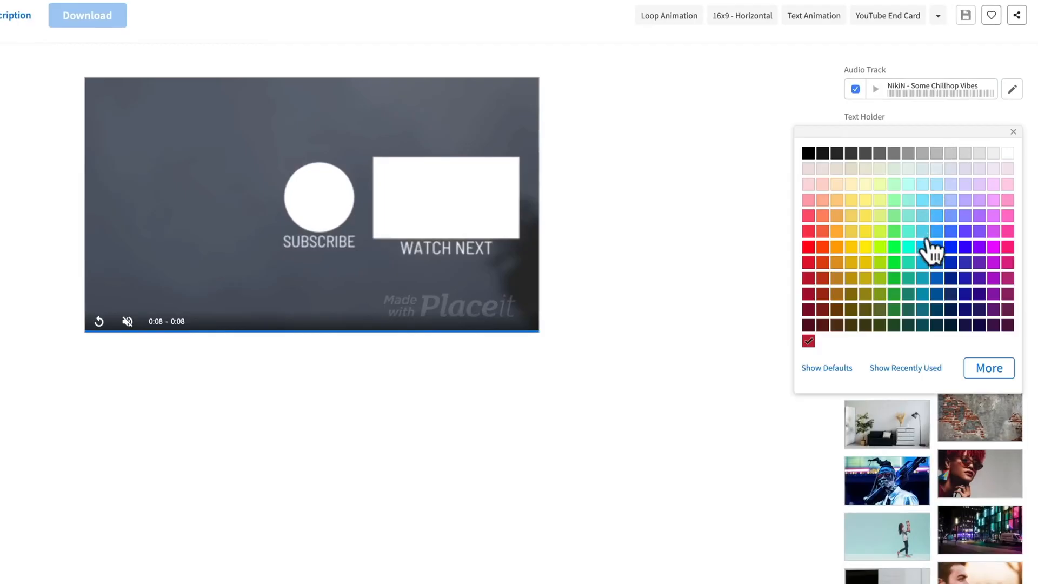
pyautogui.click(923, 249)
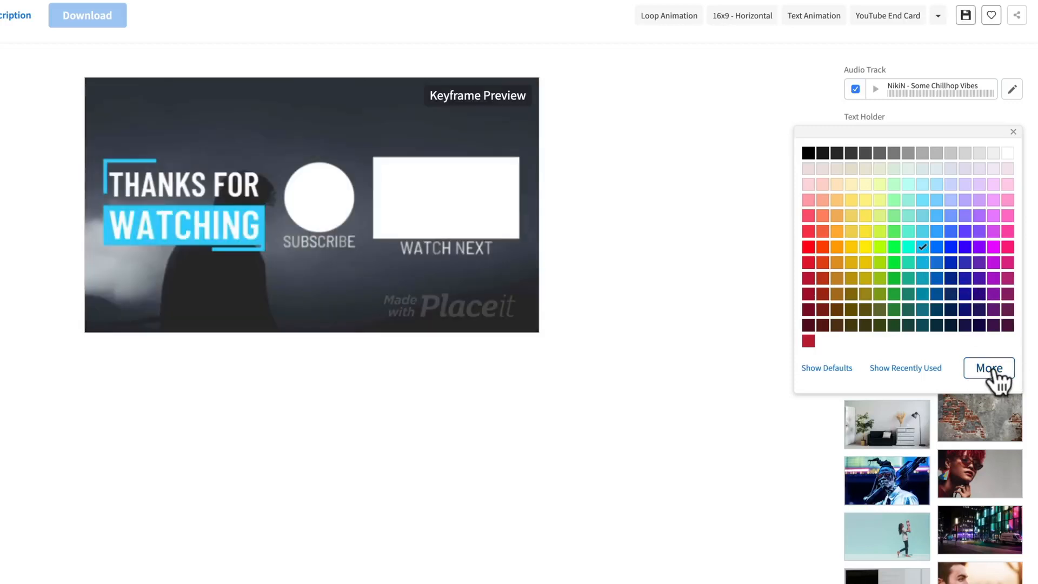
pyautogui.click(936, 232)
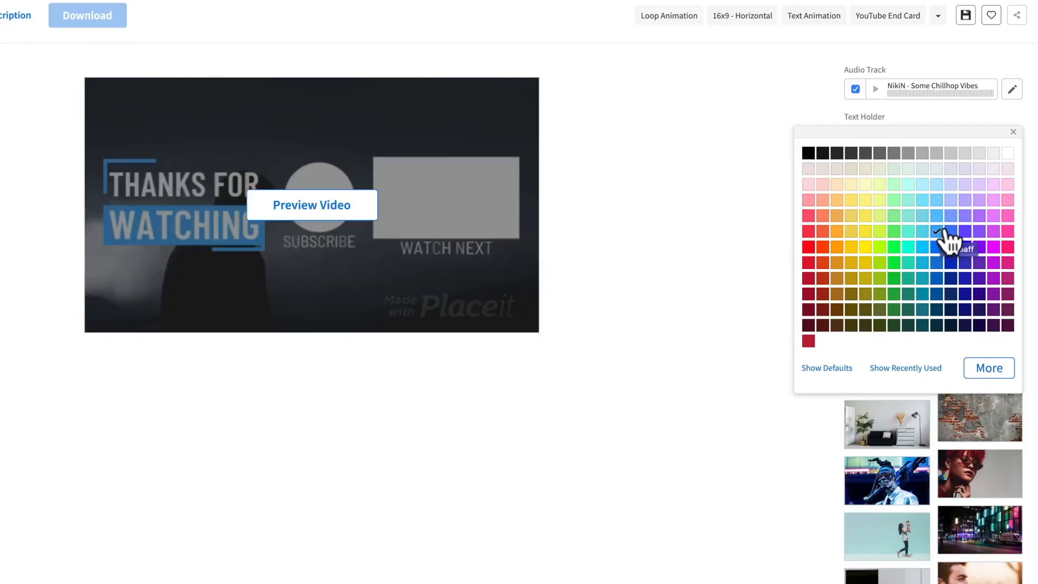
pyautogui.click(1014, 132)
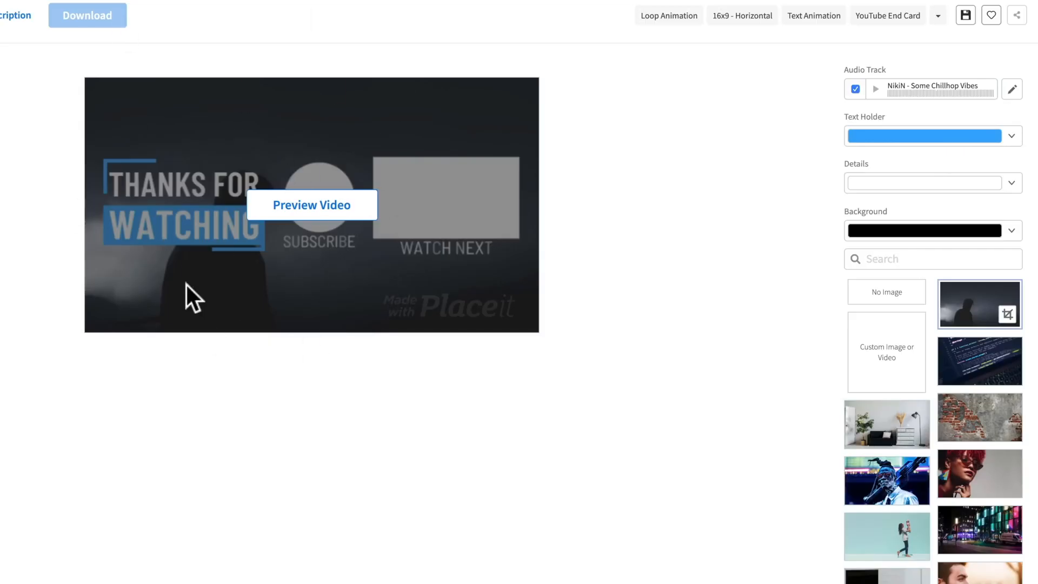
pyautogui.click(286, 216)
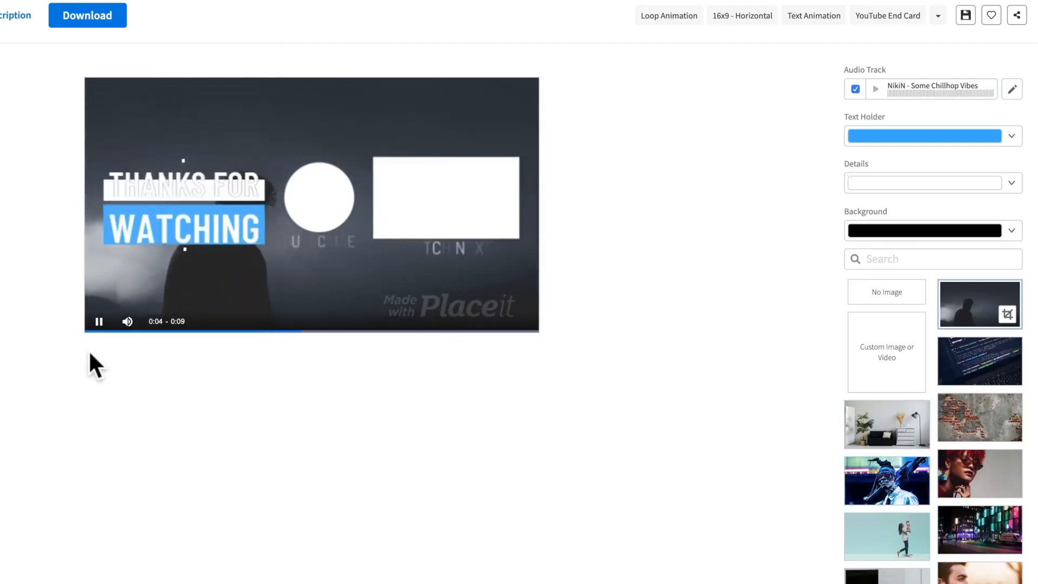
# - Turn off the audio track and replace the end card's "WATCH NEXT" text with "EDIT FASTER!"
pyautogui.click(854, 89)
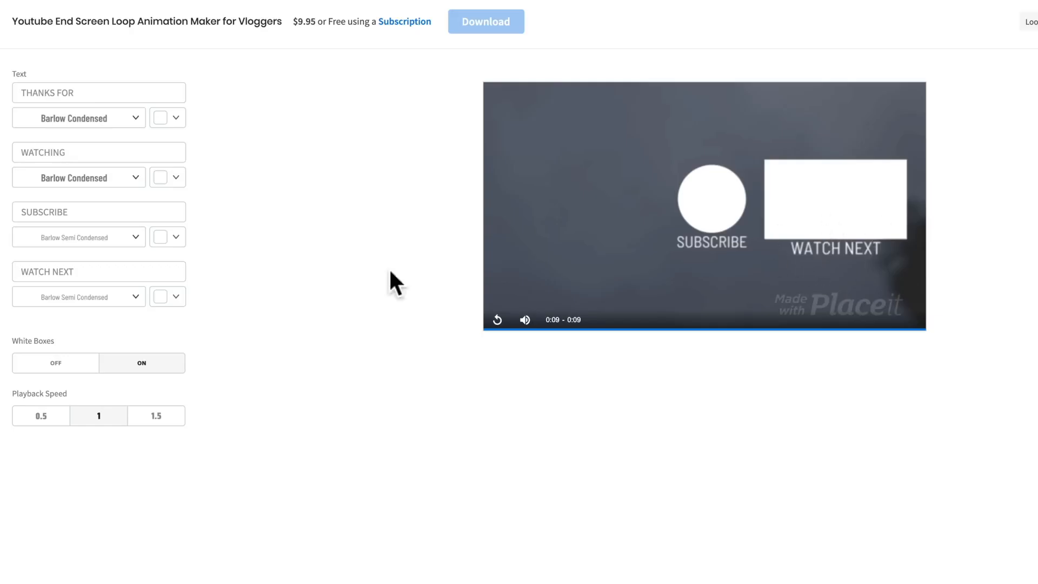
pyautogui.click(65, 272)
pyautogui.write('EDIT FASTER!')
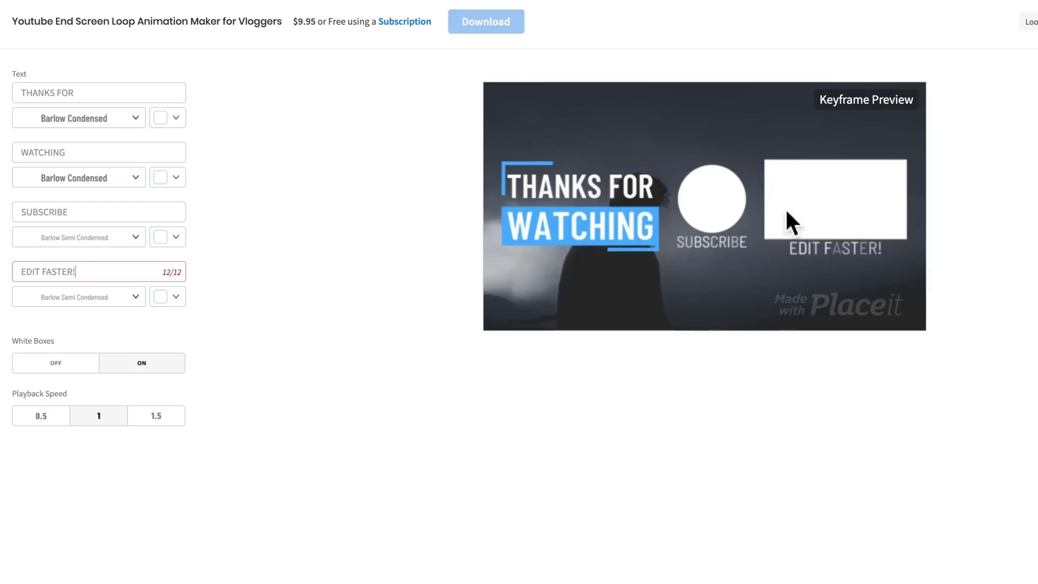
pyautogui.moveTo(827, 186)
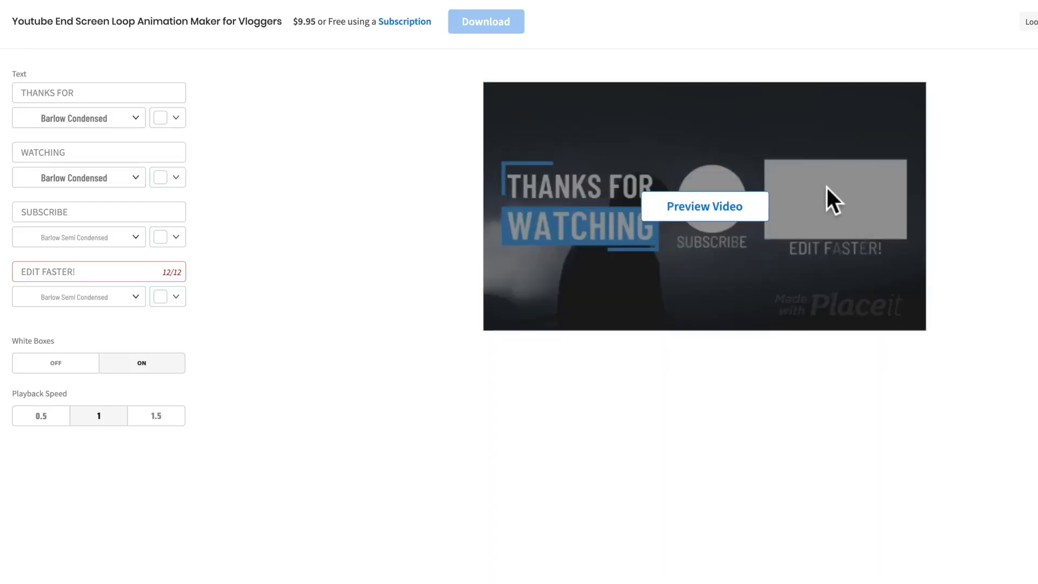
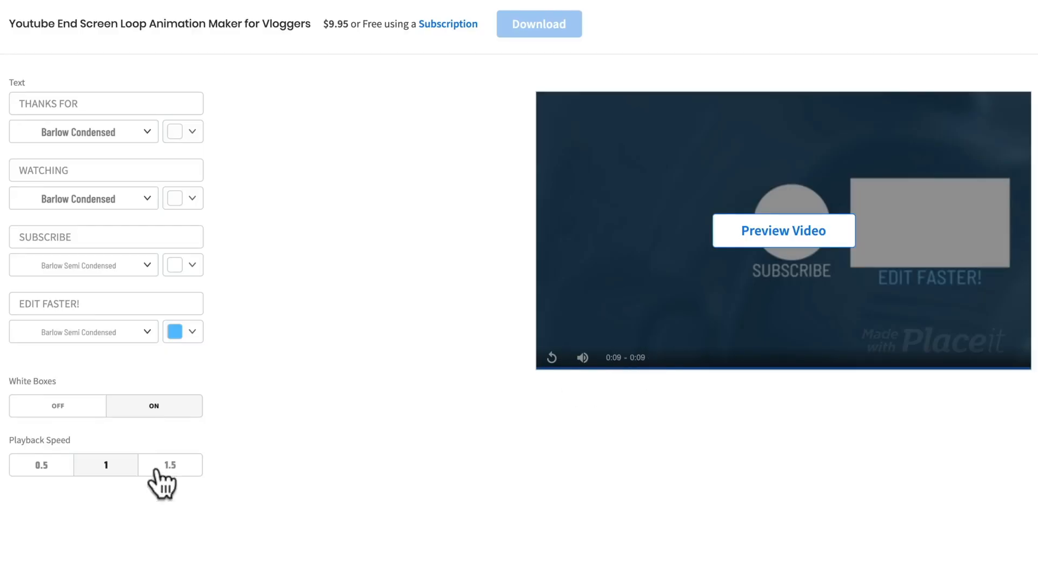
# - Set the end card's playback speed to 0.5 and save the design as a draft
pyautogui.click(37, 466)
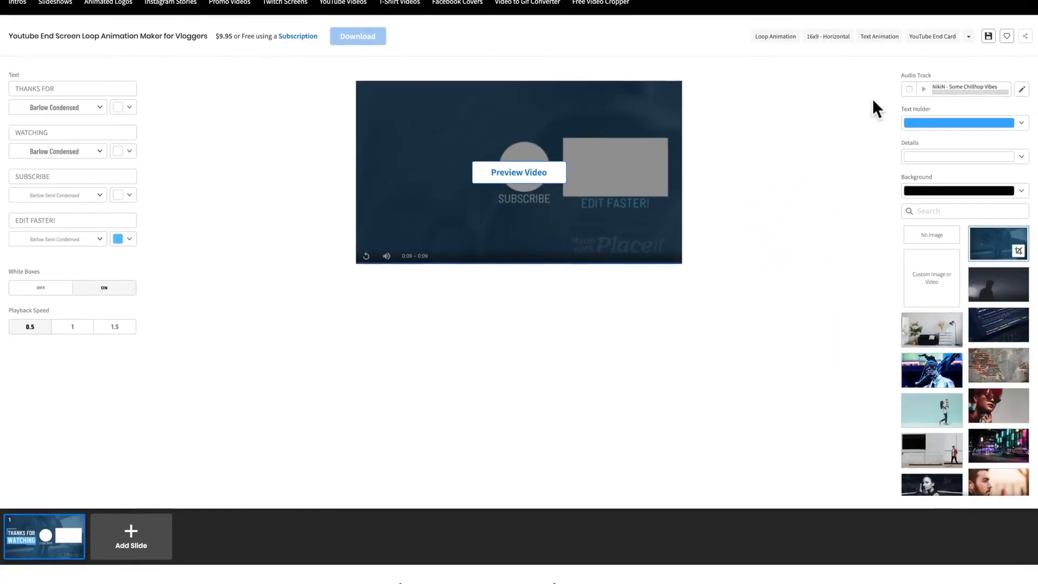
pyautogui.click(988, 36)
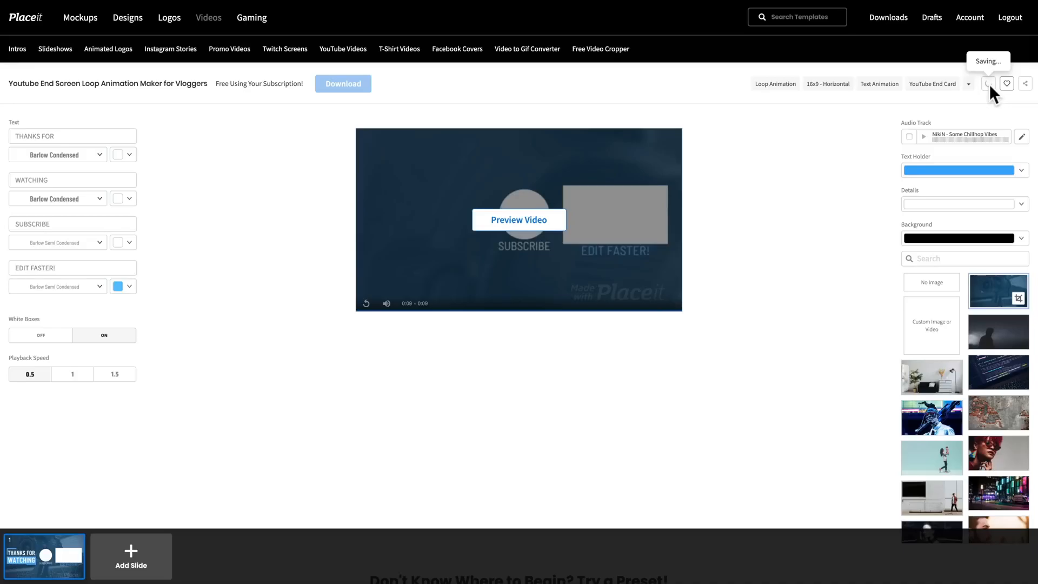
pyautogui.click(988, 83)
pyautogui.scroll(-9, 991, 78)
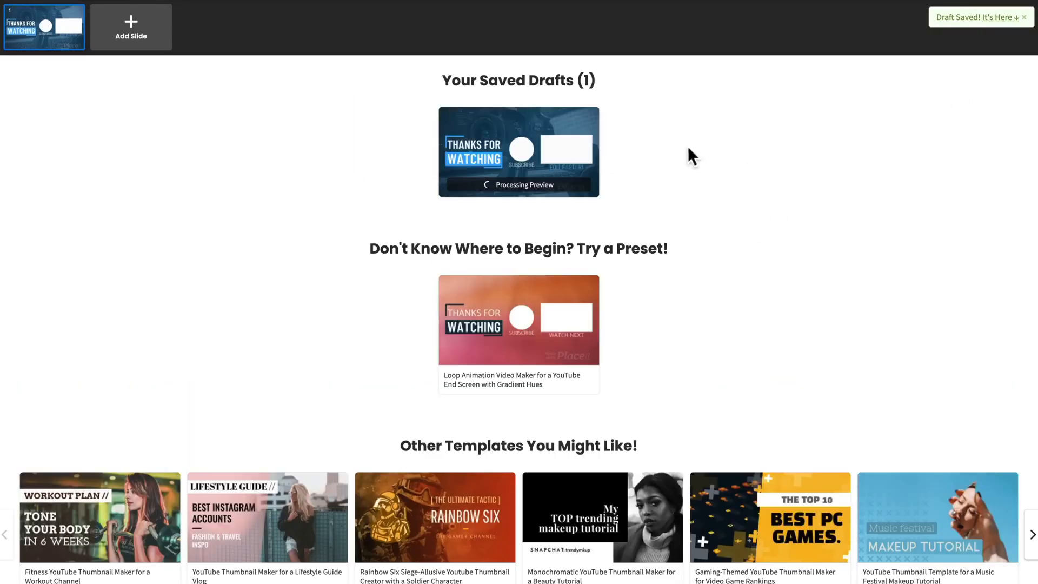
pyautogui.scroll(9, 475, 383)
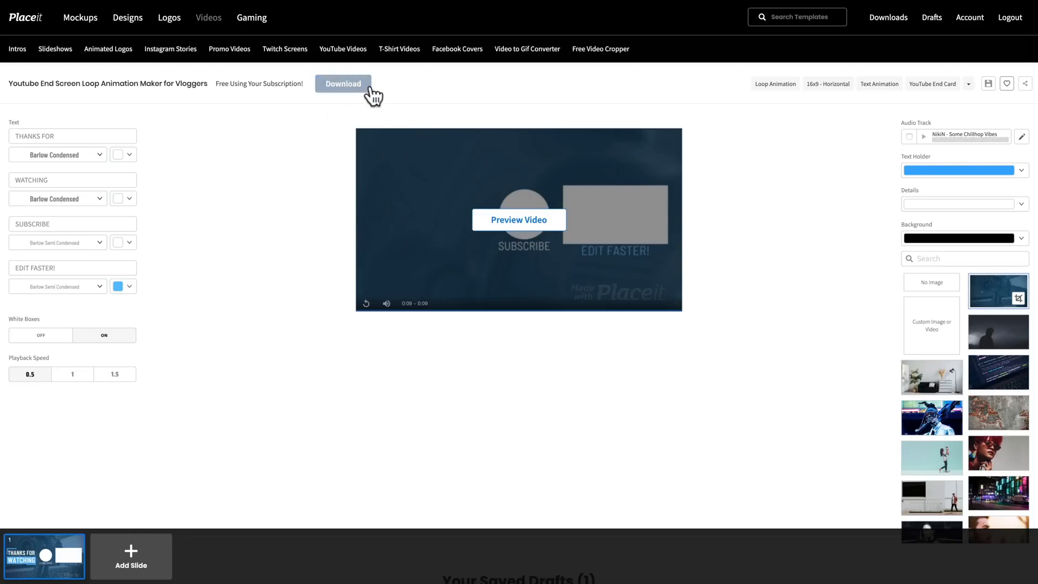
# - Render all slides of the end screen and download the finished video
pyautogui.click(343, 83)
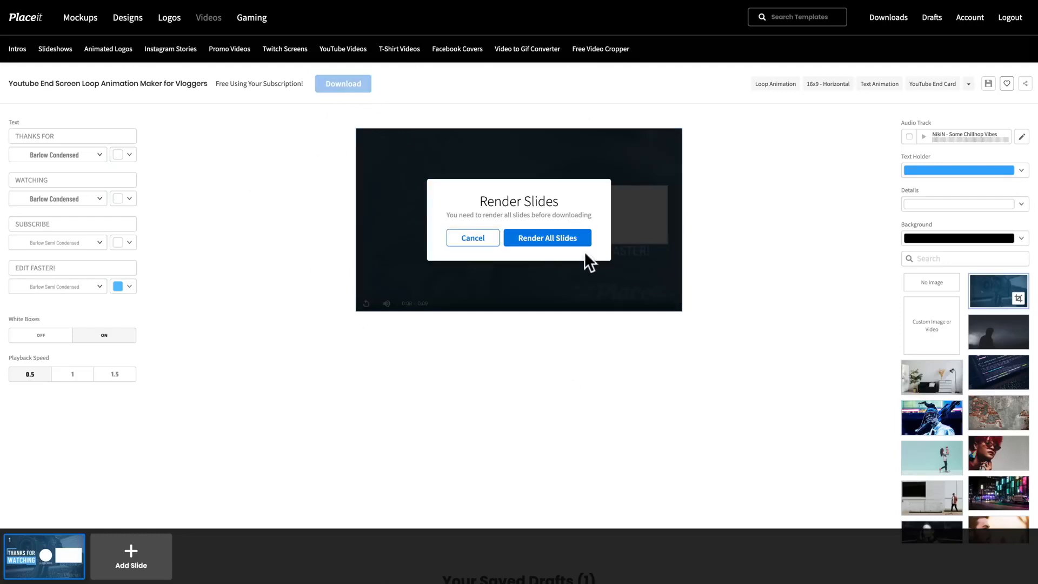
pyautogui.click(546, 243)
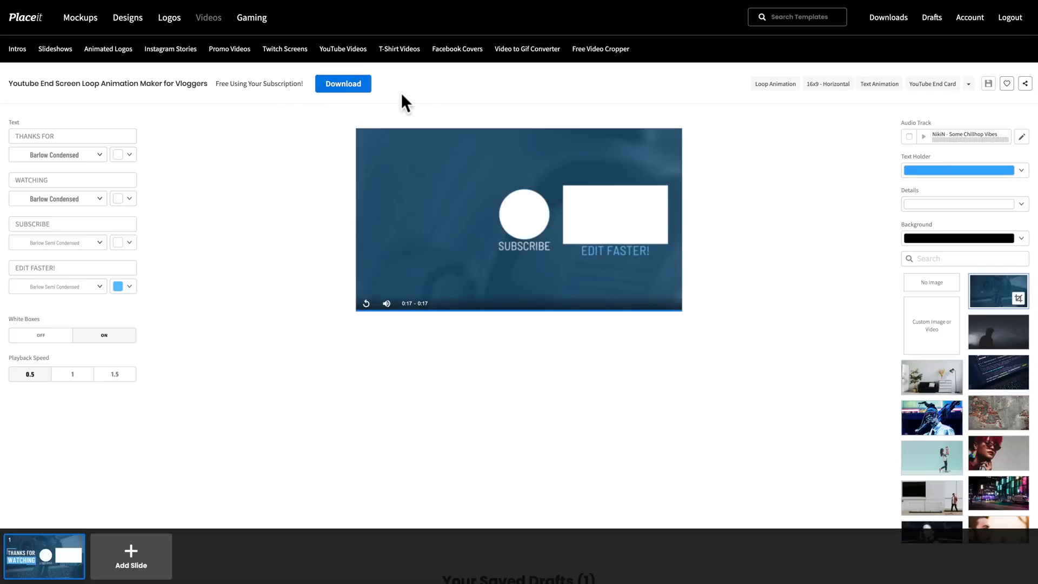
pyautogui.click(364, 88)
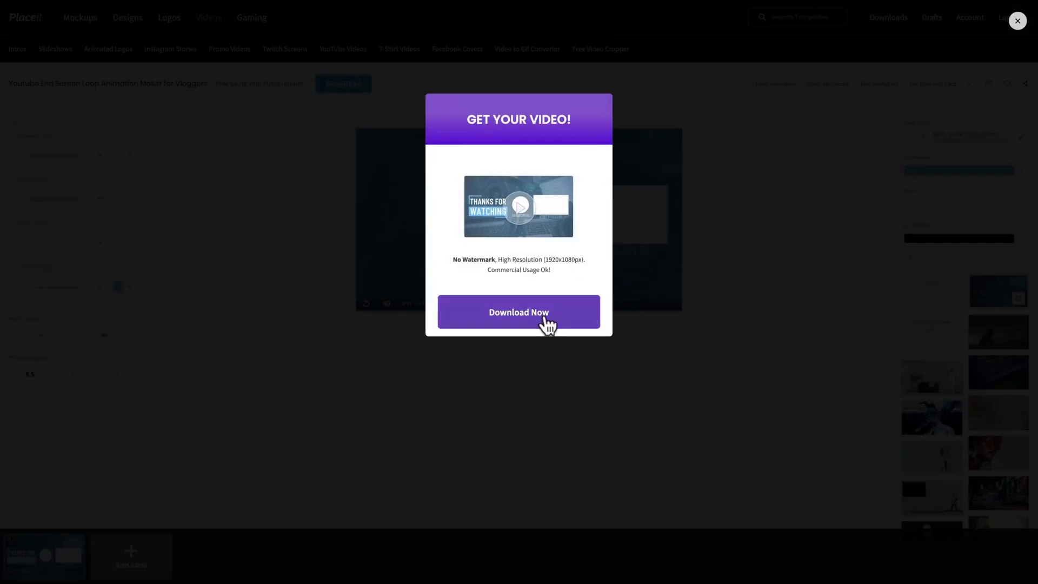
pyautogui.click(546, 321)
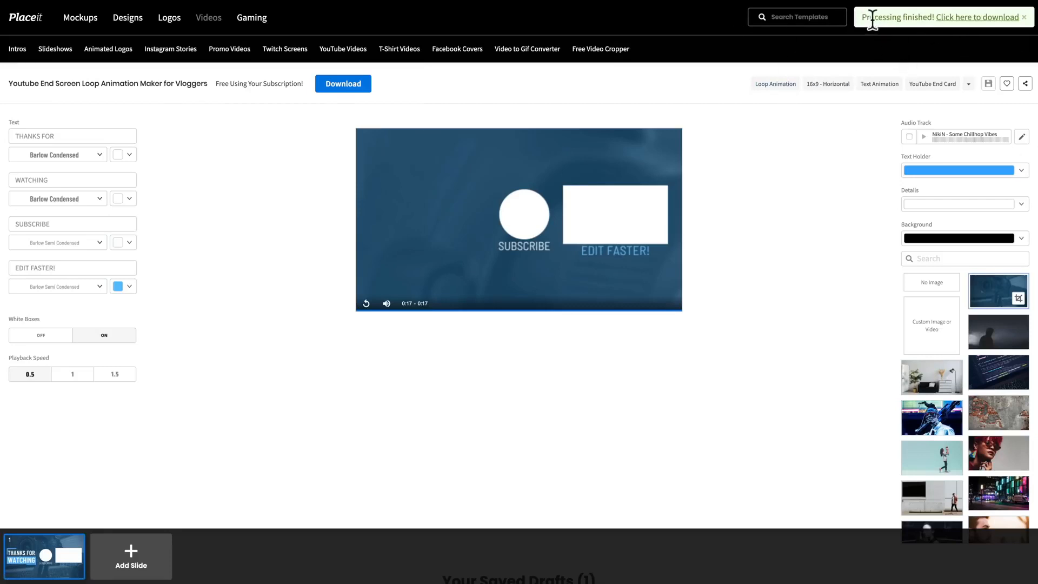
pyautogui.click(959, 20)
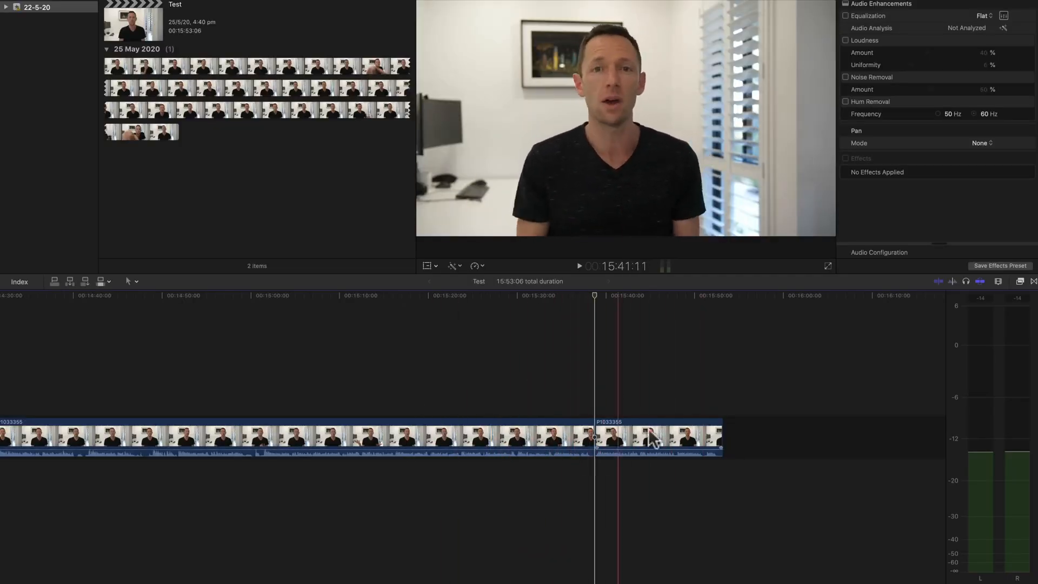
# - Switch to Final Cut Pro and import the downloaded youtube-end-screen video from the Desktop into the event
pyautogui.press('l')
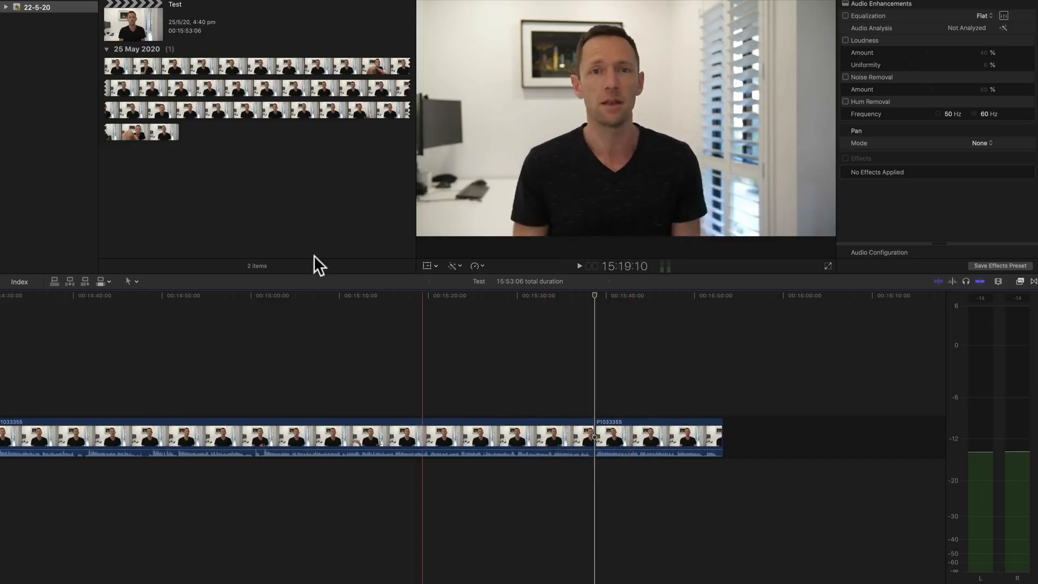
pyautogui.rightClick(206, 177)
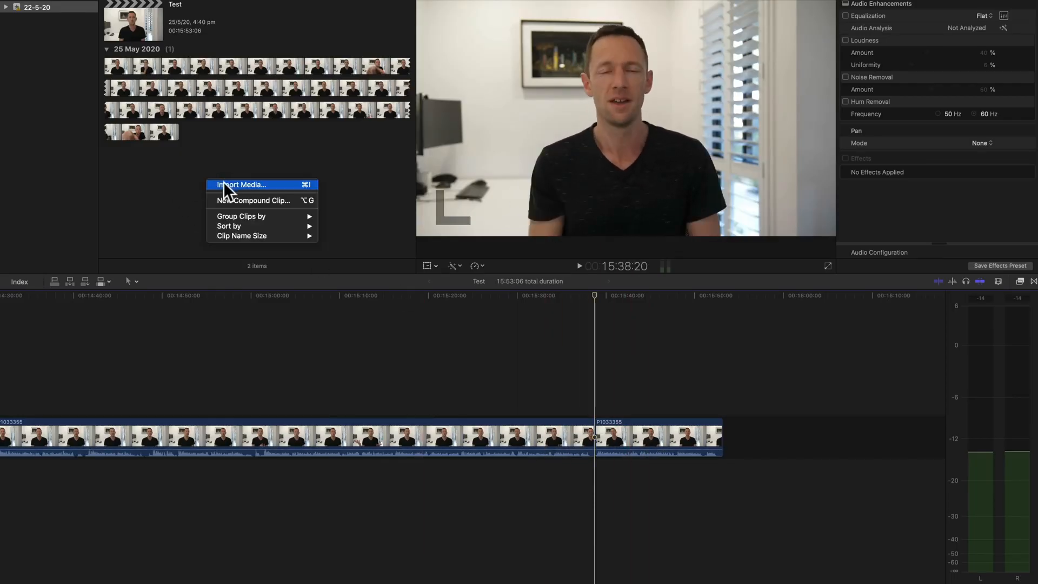
pyautogui.click(222, 181)
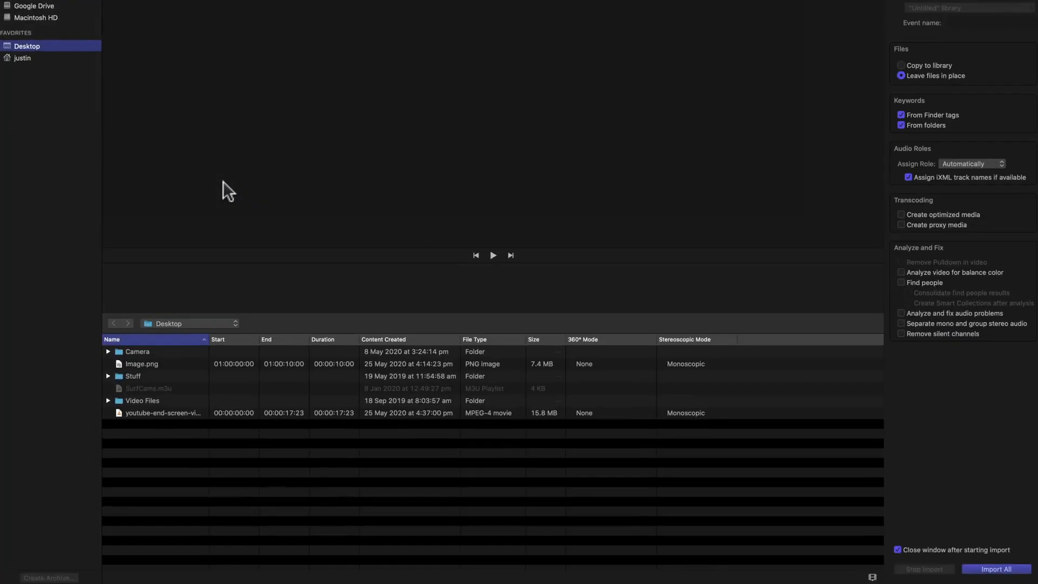
pyautogui.click(144, 412)
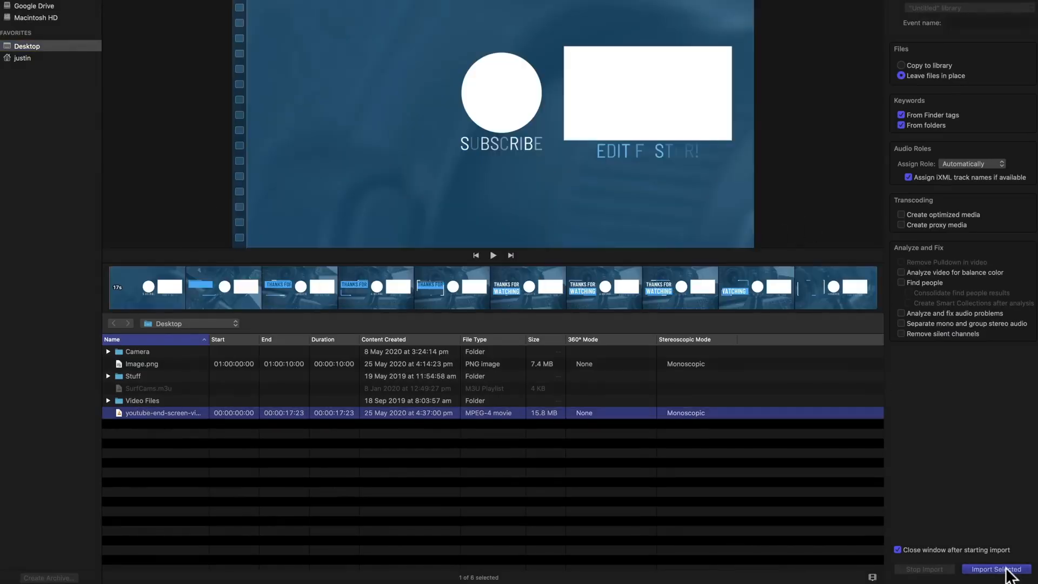
pyautogui.click(996, 569)
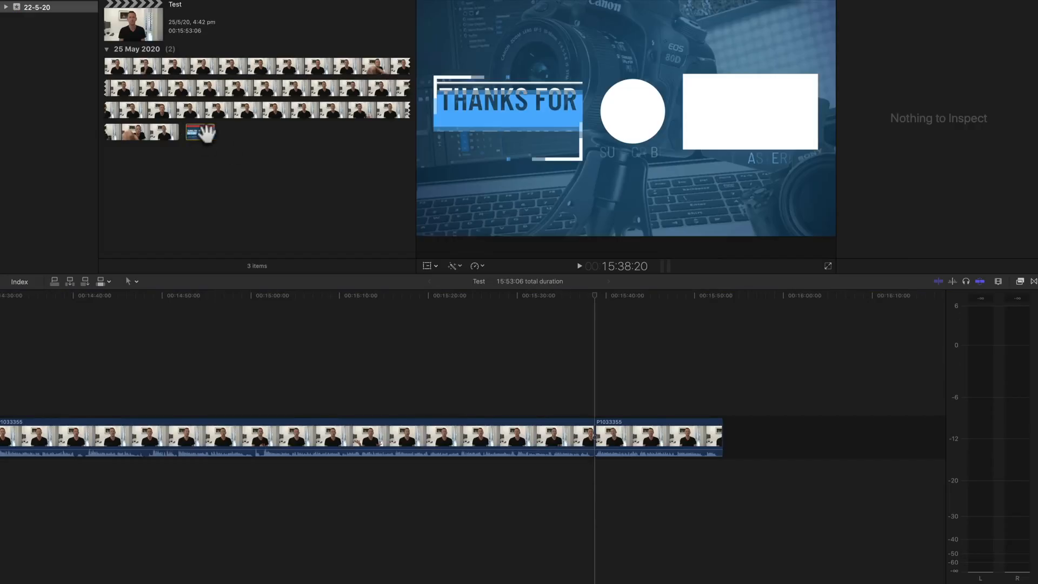
# - Place the end screen clip above the final P1033355 segment, trimmed to end with it, and play back the cut
pyautogui.moveTo(200, 132); pyautogui.dragTo(586, 401)
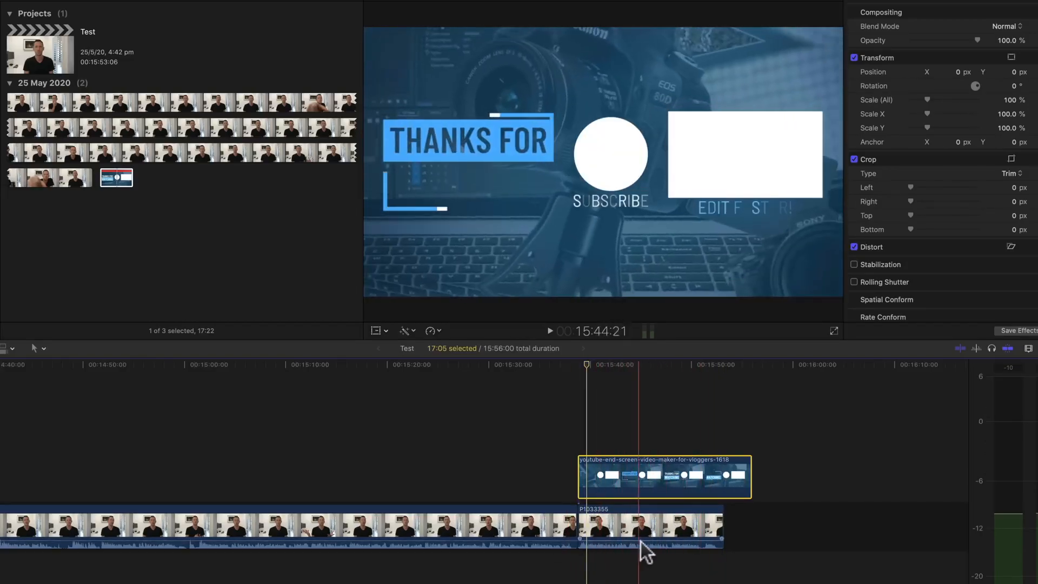
pyautogui.moveTo(752, 485); pyautogui.dragTo(723, 487)
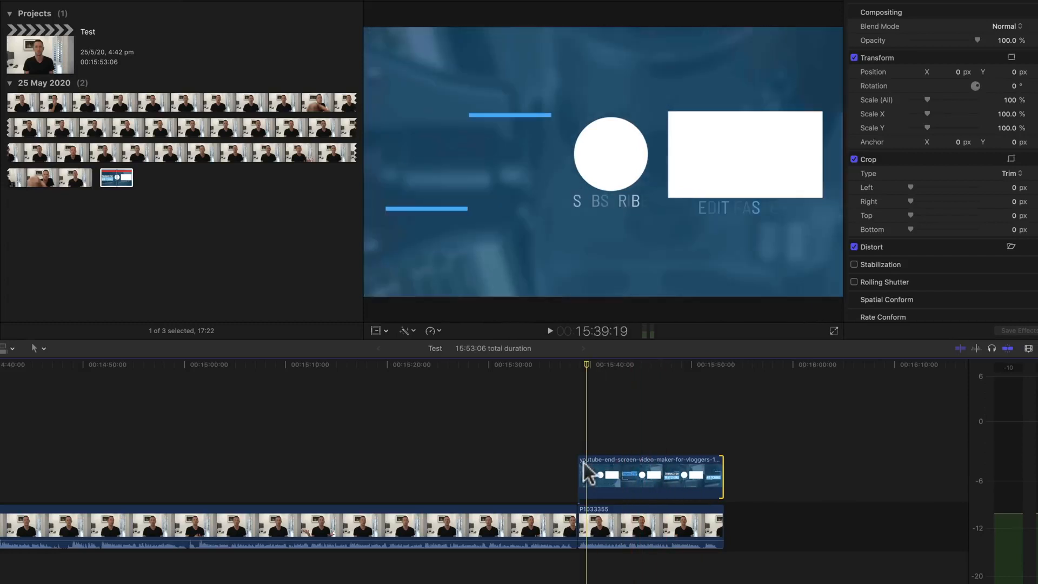
pyautogui.click(560, 363)
pyautogui.press('space')
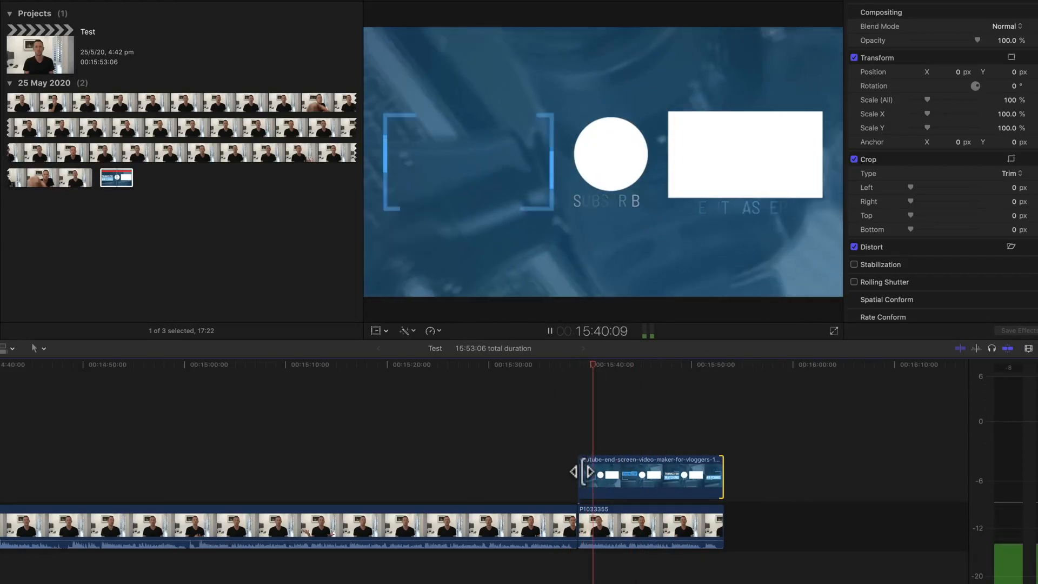
pyautogui.click(557, 361)
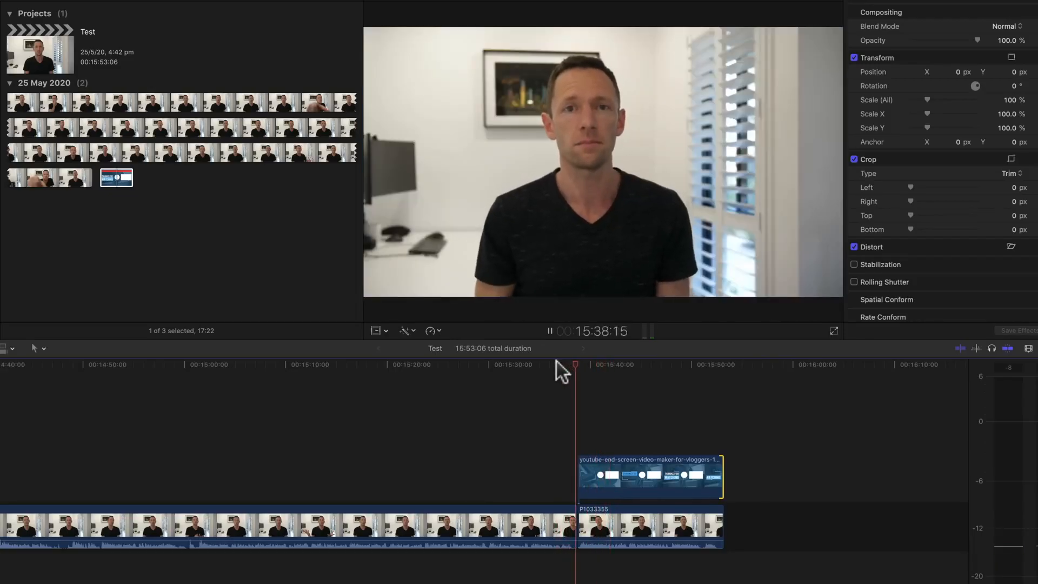
pyautogui.press('space')
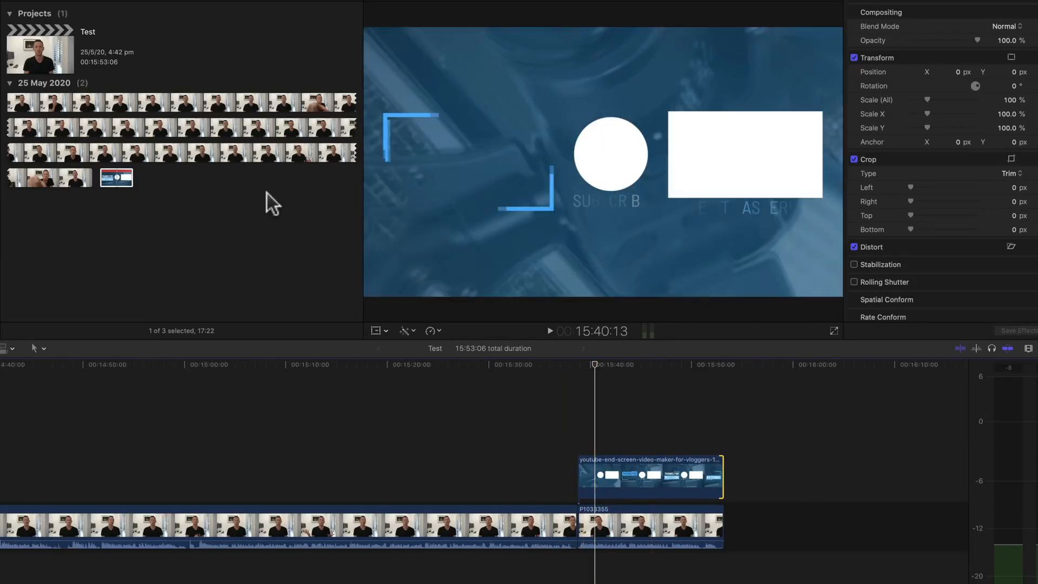
# - Add the Wipe transition from the Wipes category to the end screen clip and preview it
pyautogui.click(1032, 242)
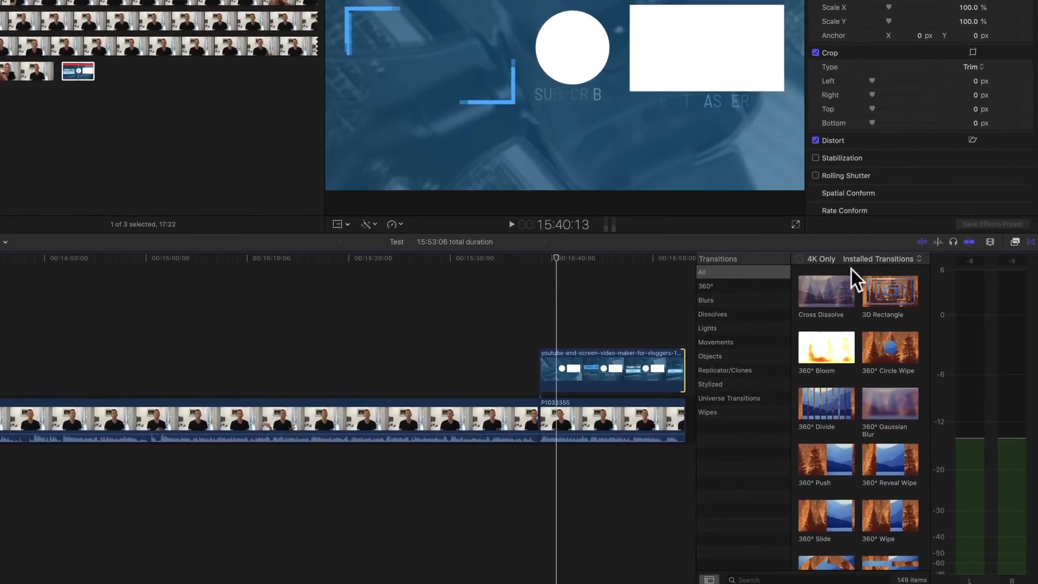
pyautogui.click(713, 413)
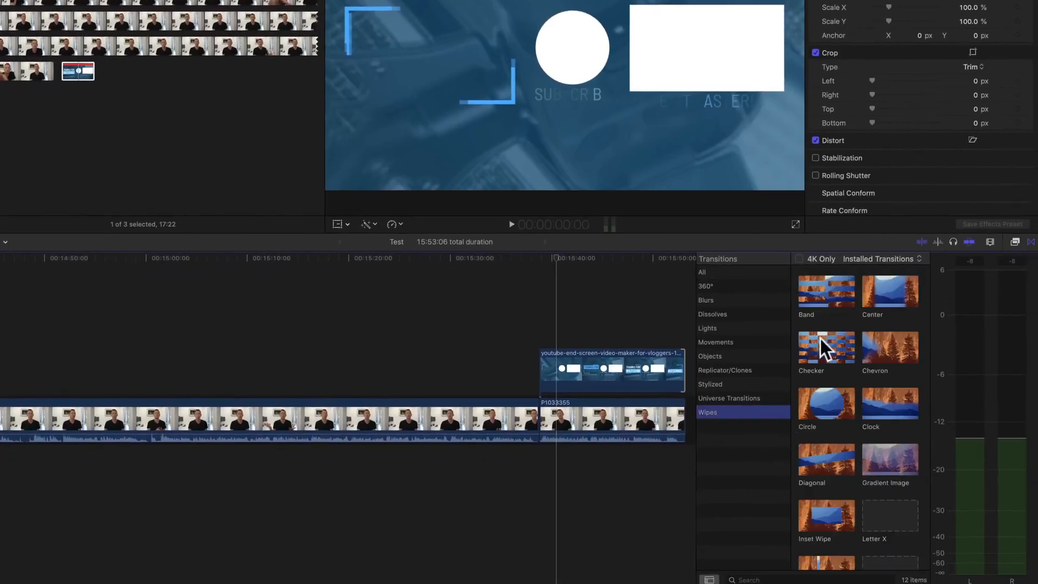
pyautogui.click(889, 535)
pyautogui.moveTo(889, 535); pyautogui.dragTo(550, 369)
pyautogui.hotkey('shift', '/')
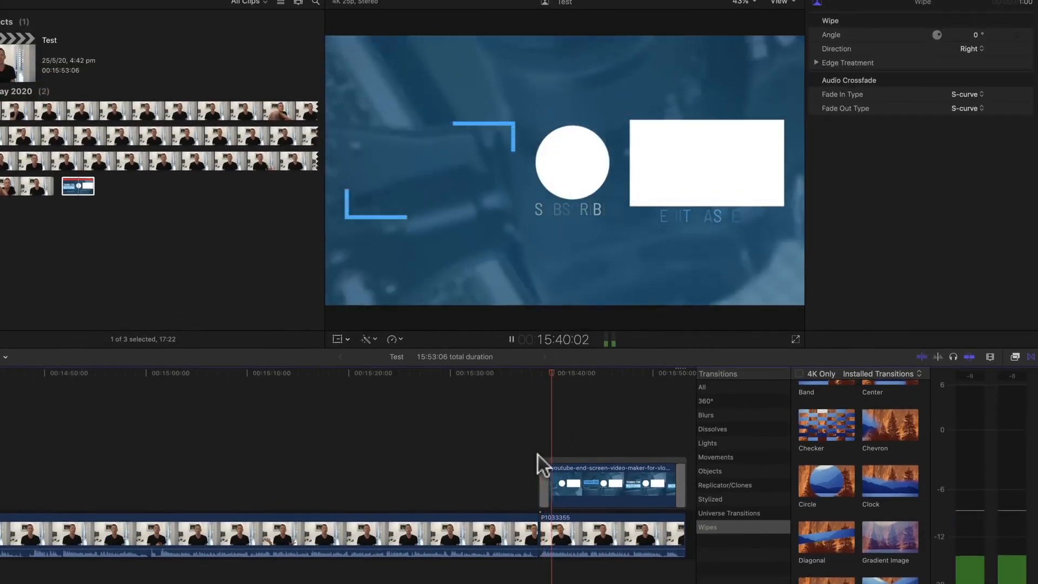
pyautogui.press('space')
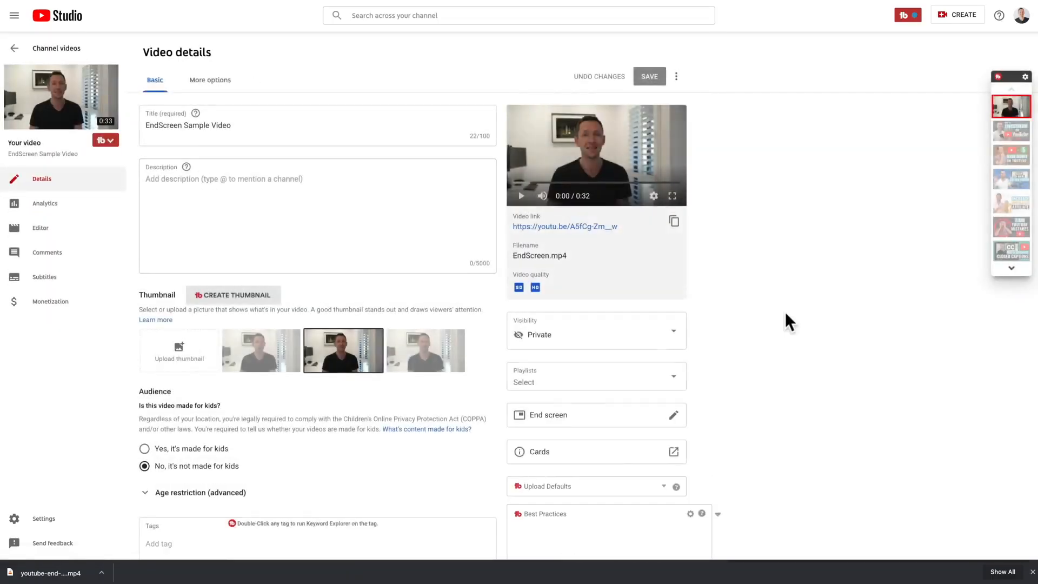
# - Switch to YouTube Studio, open the video's end screen editor and add a Subscribe element over the white circle
pyautogui.scroll(-2, 785, 314)
pyautogui.click(676, 349)
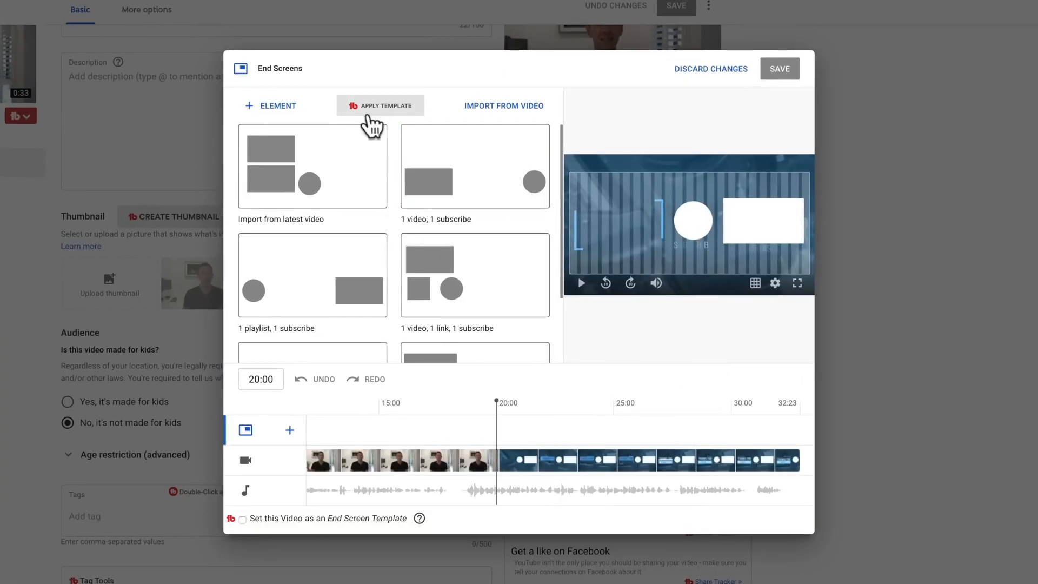
pyautogui.click(280, 108)
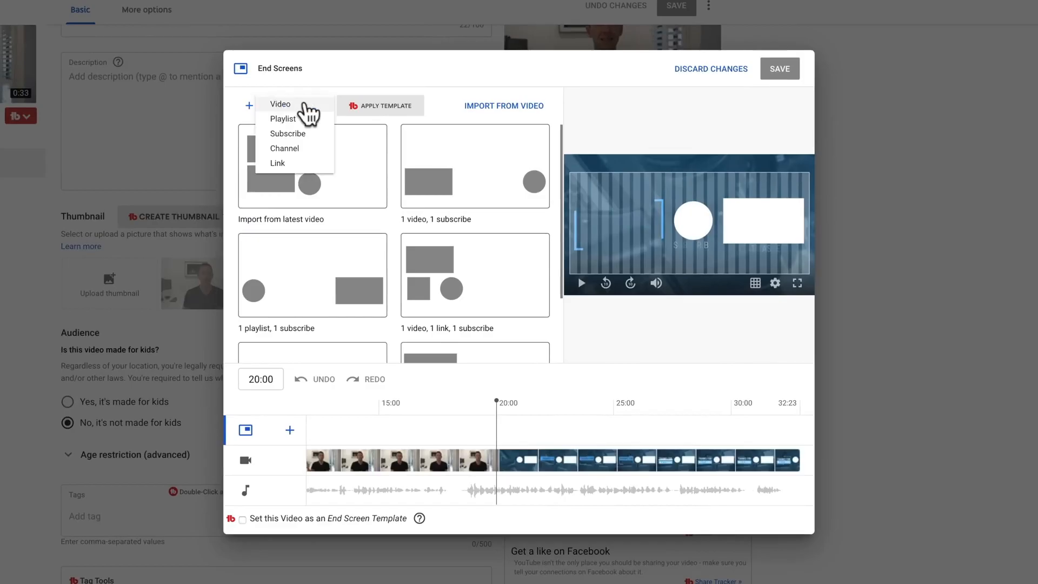
pyautogui.click(292, 135)
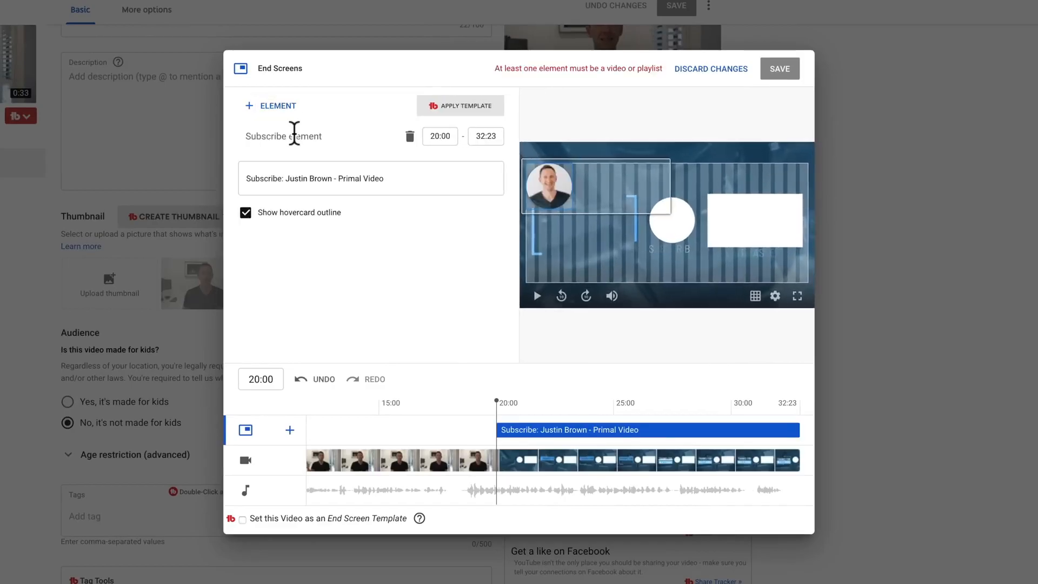
pyautogui.moveTo(551, 186); pyautogui.dragTo(676, 220)
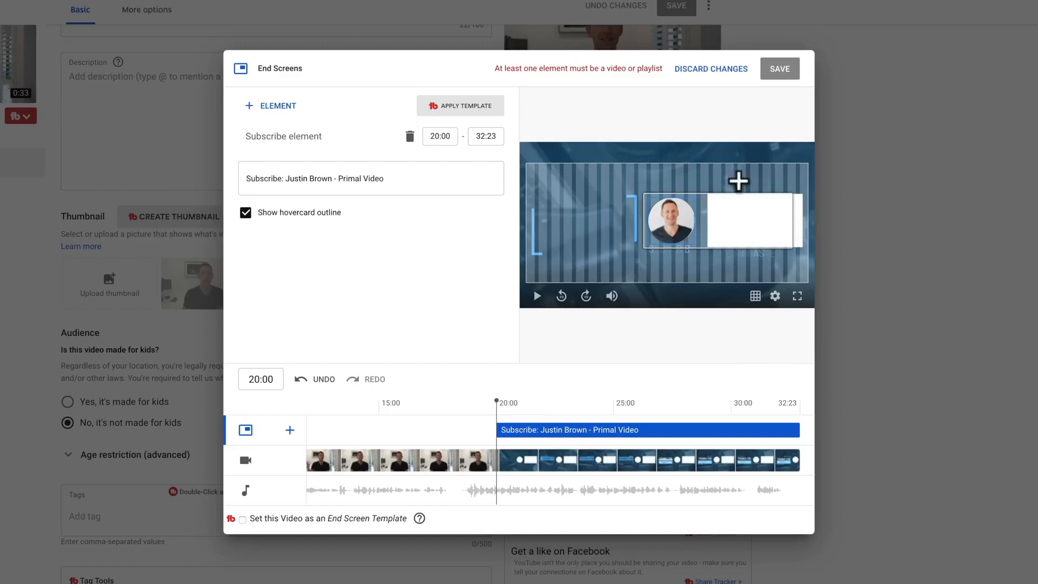
# - Add a Video element featuring the specific video "Best Video Editing Tips: How To Edit Videos FASTER!", searching your videos for "edit faster"
pyautogui.click(274, 111)
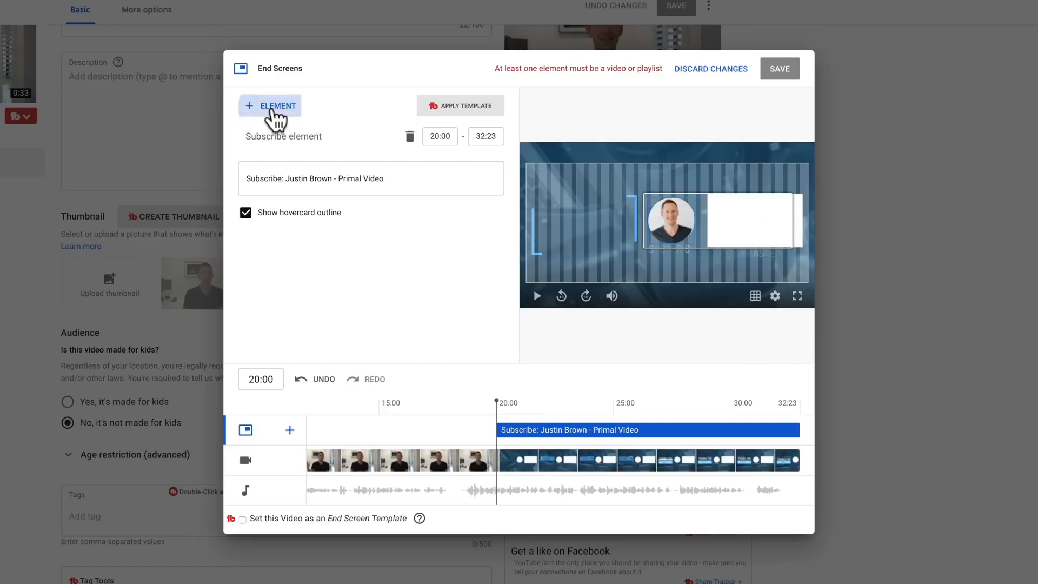
pyautogui.click(295, 107)
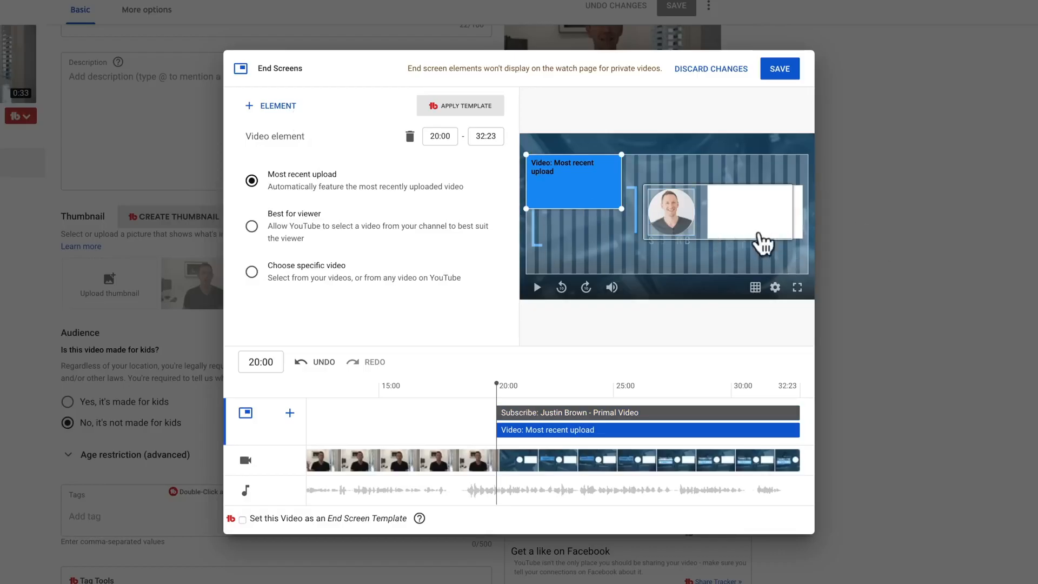
pyautogui.click(252, 272)
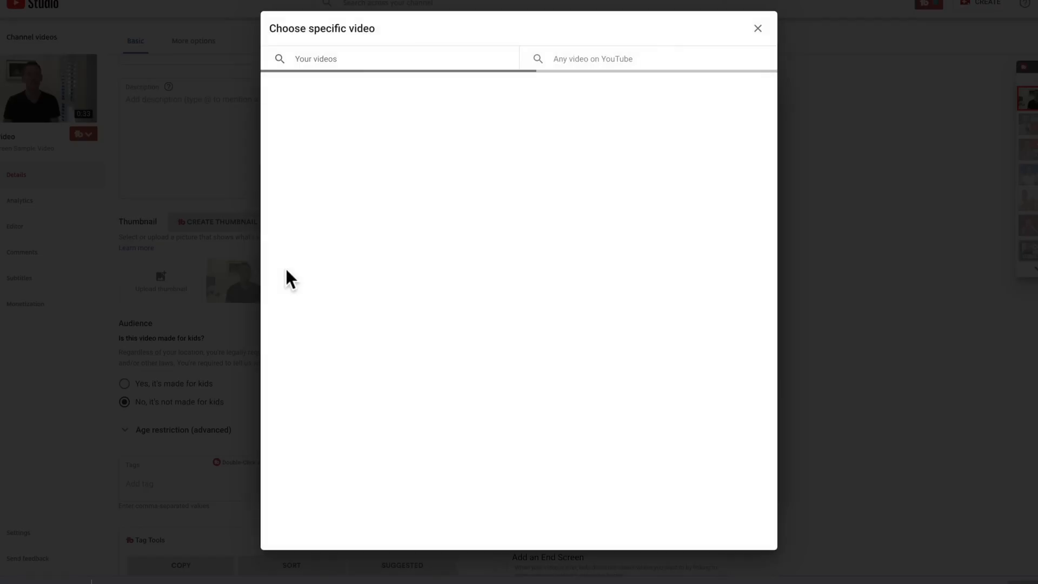
pyautogui.click(320, 59)
pyautogui.write('edit faster')
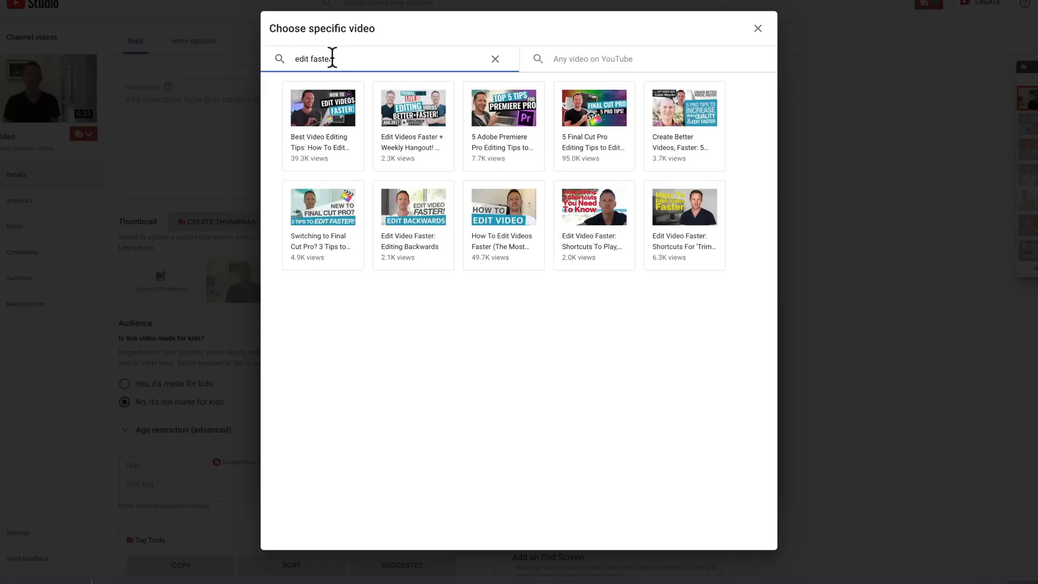
pyautogui.click(311, 110)
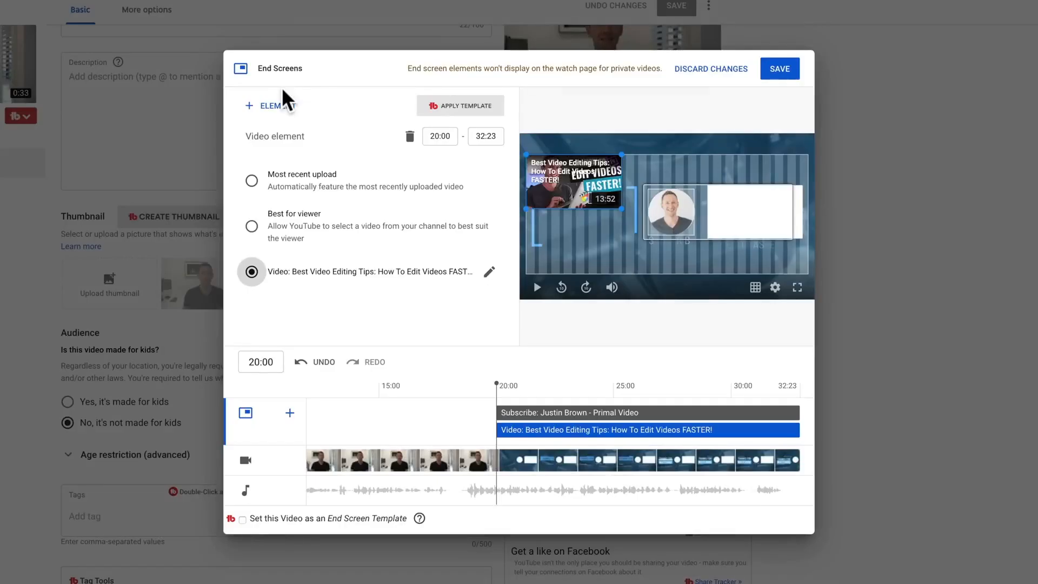
# - Position the video element over the white rectangle and play the end screen preview
pyautogui.moveTo(581, 174); pyautogui.dragTo(760, 203)
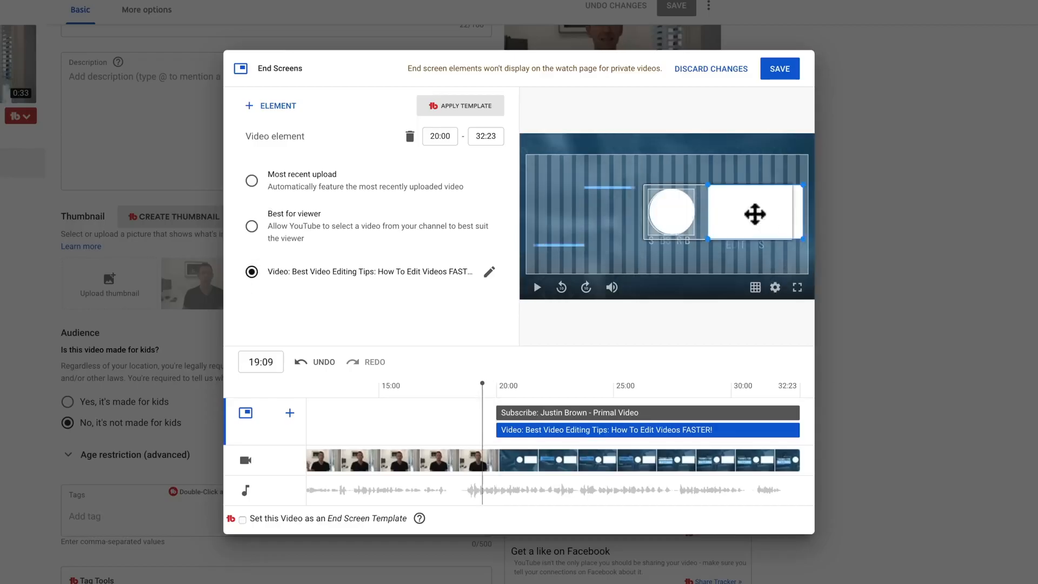
pyautogui.click(537, 288)
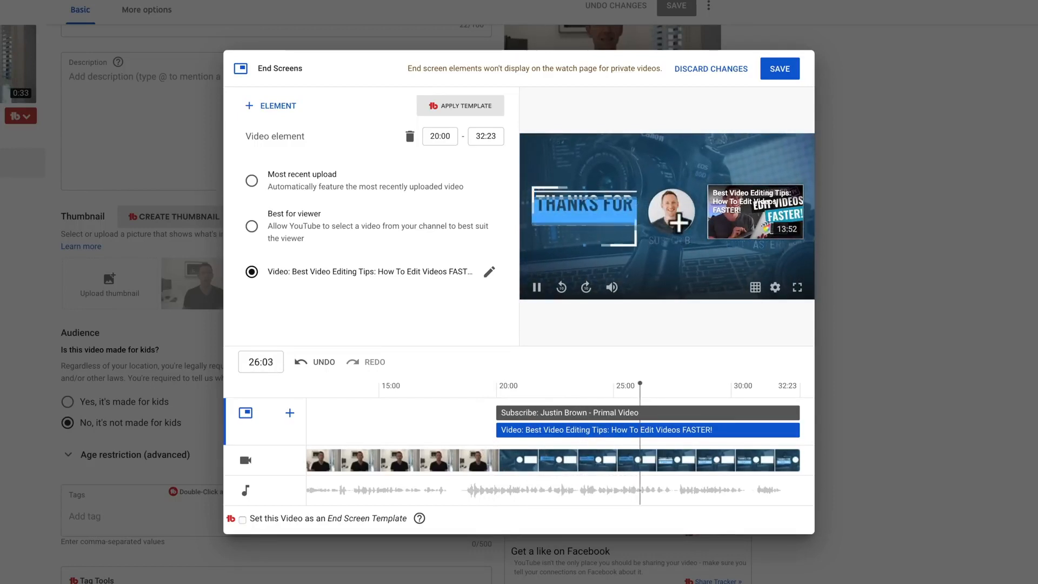
pyautogui.click(537, 287)
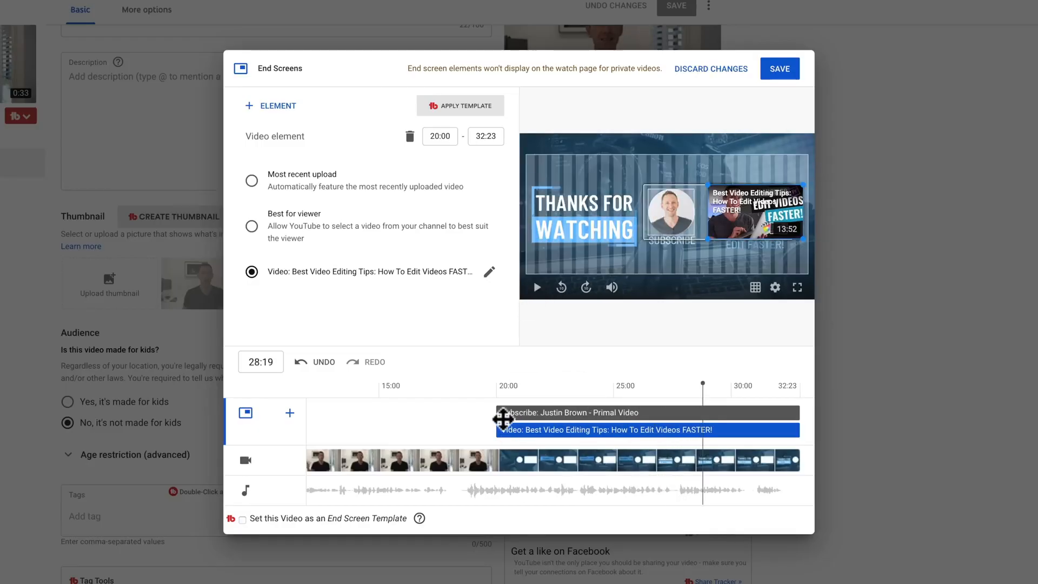
# - Set the start time of both the Subscribe and Video elements to 21:03 and save the end screen
pyautogui.moveTo(499, 413); pyautogui.dragTo(523, 412)
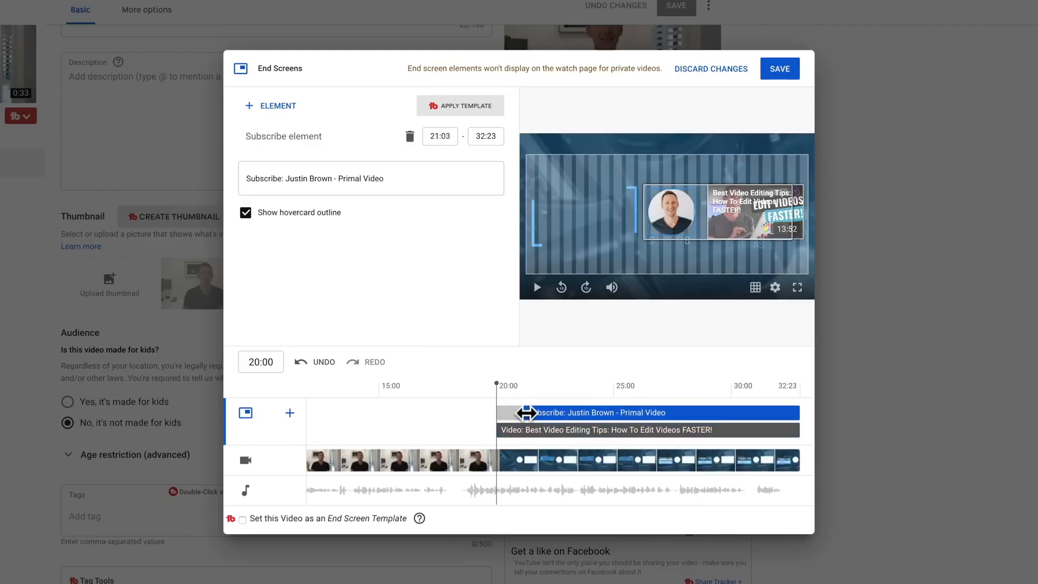
pyautogui.click(499, 431)
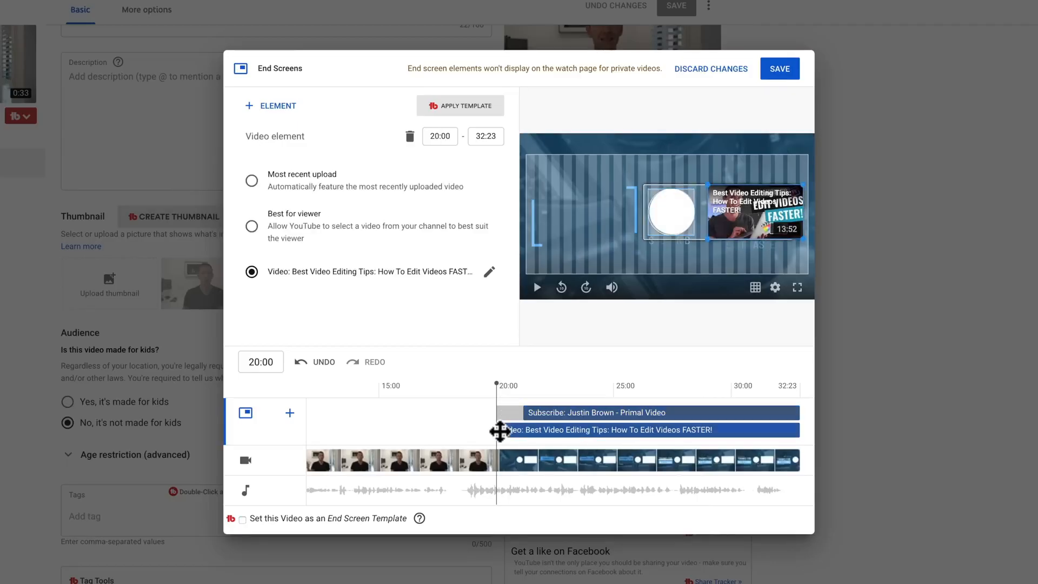
pyautogui.moveTo(500, 431); pyautogui.dragTo(530, 431)
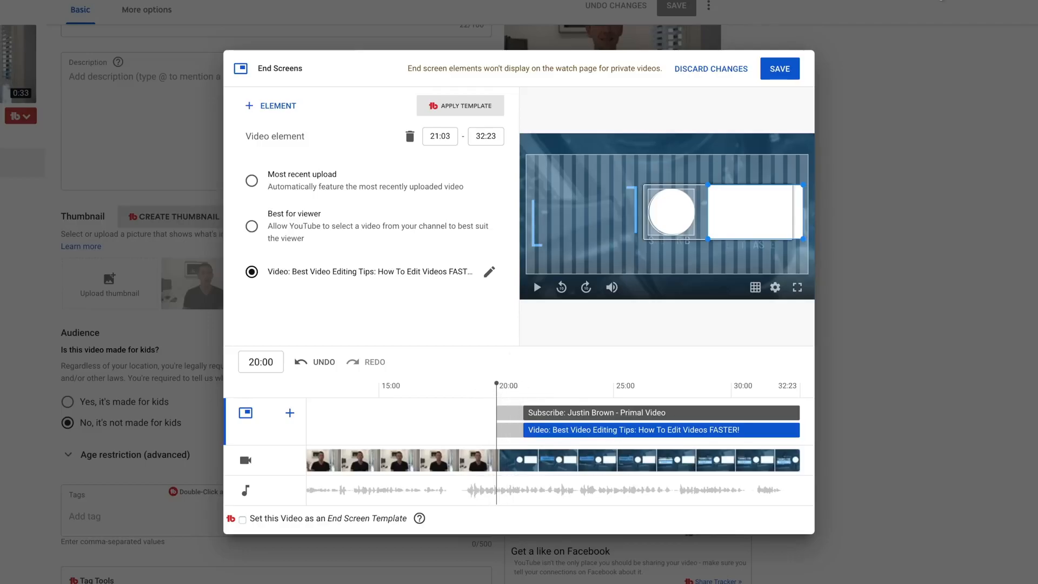
pyautogui.click(783, 74)
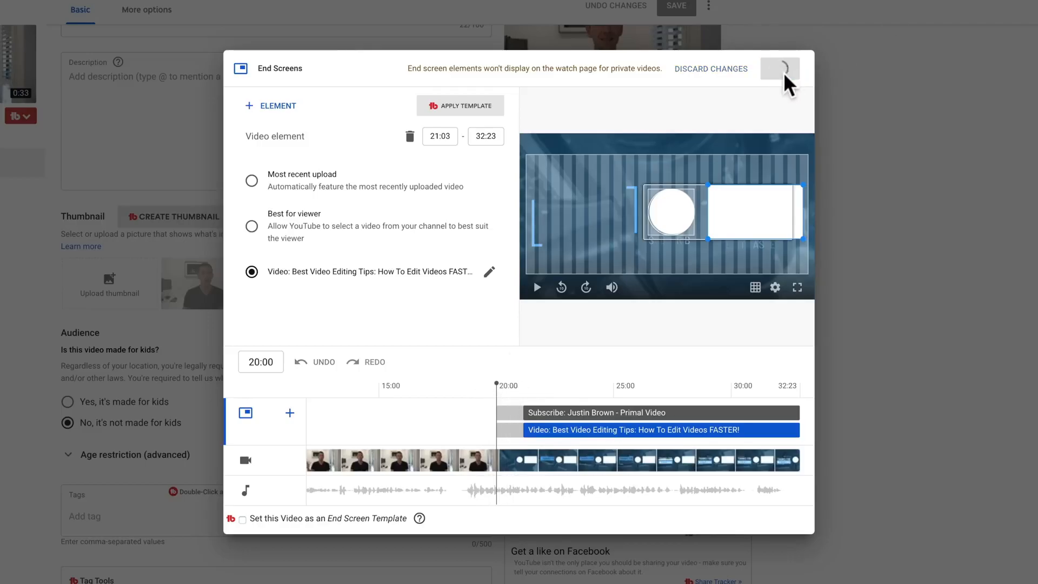